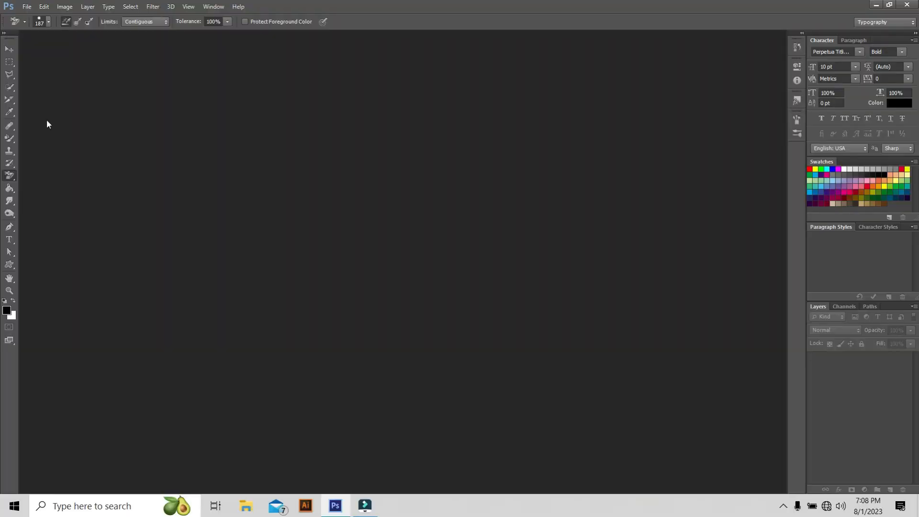
Open the image "my graphic use images (24)" from the imagesv for youtube folder.
left_click(29, 10)
left_click(65, 30)
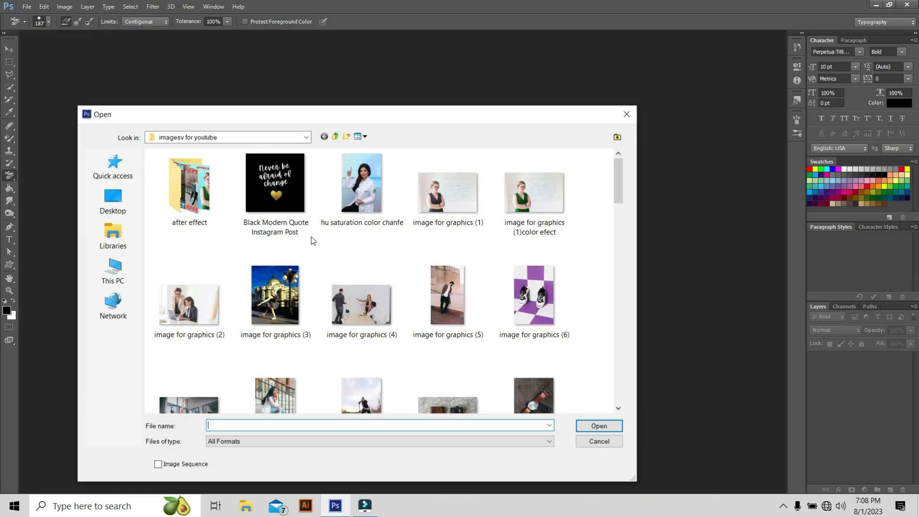
scroll(306, 247, "down", 6)
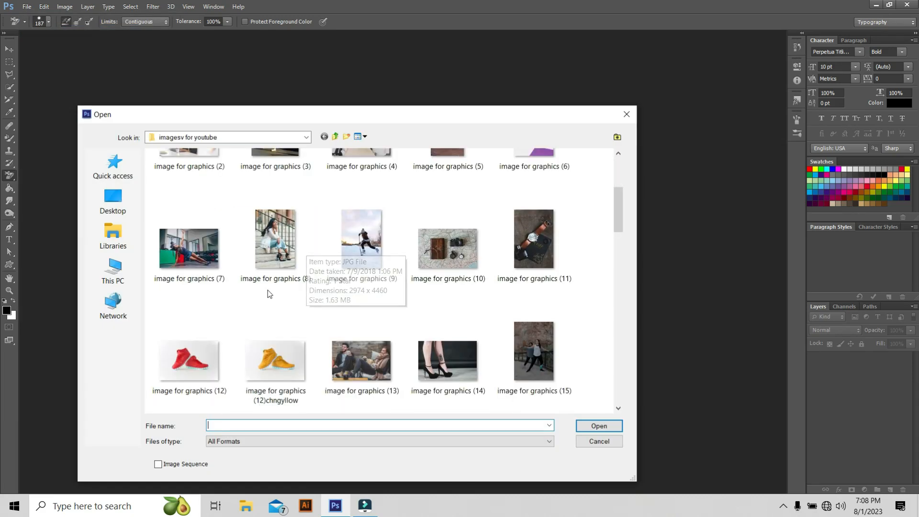
scroll(381, 255, "down", 10)
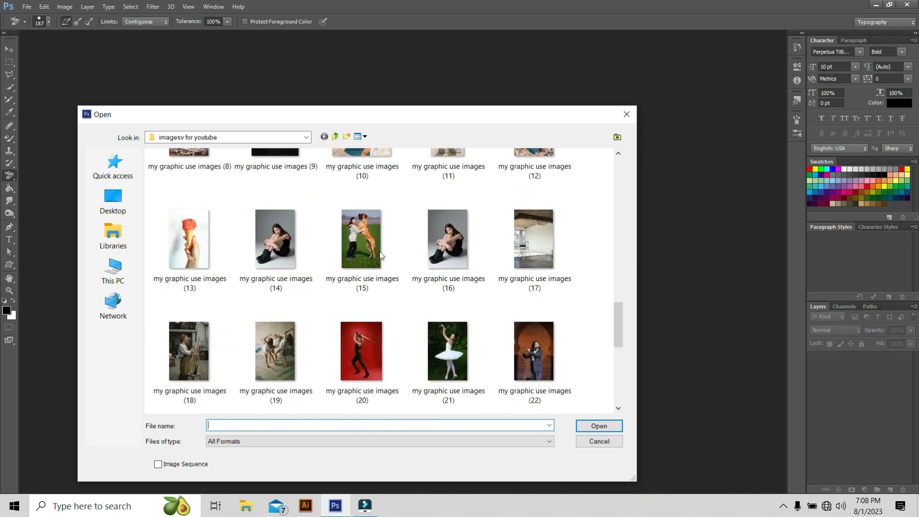
scroll(326, 270, "down", 3)
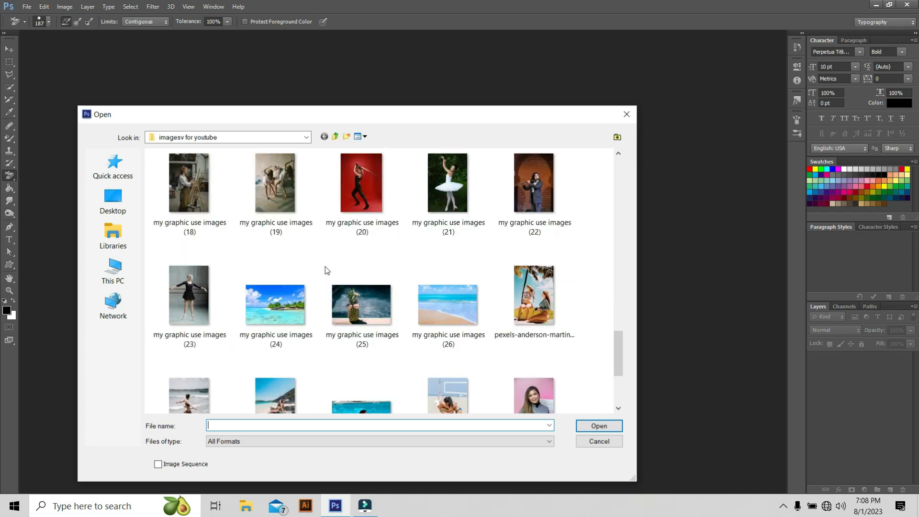
left_click(278, 309)
scroll(278, 308, "up", 15)
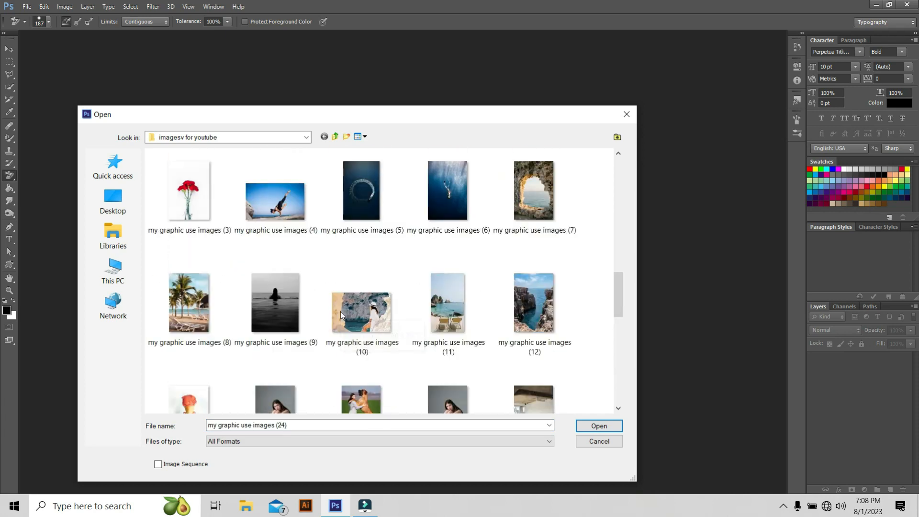
left_click(277, 299, "ctrl")
key("Return")
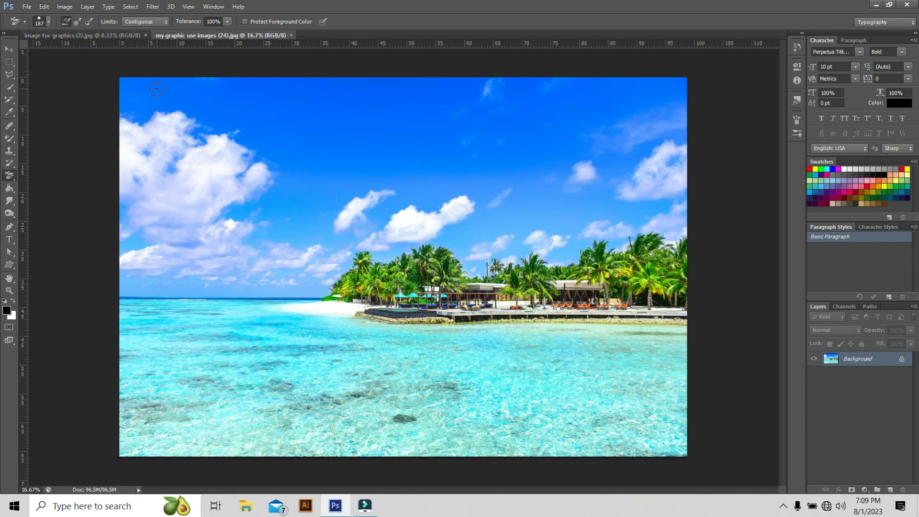
Switch to the "image for graphics (3)" document and select the Eraser Tool with a 226 px brush.
left_click(115, 36)
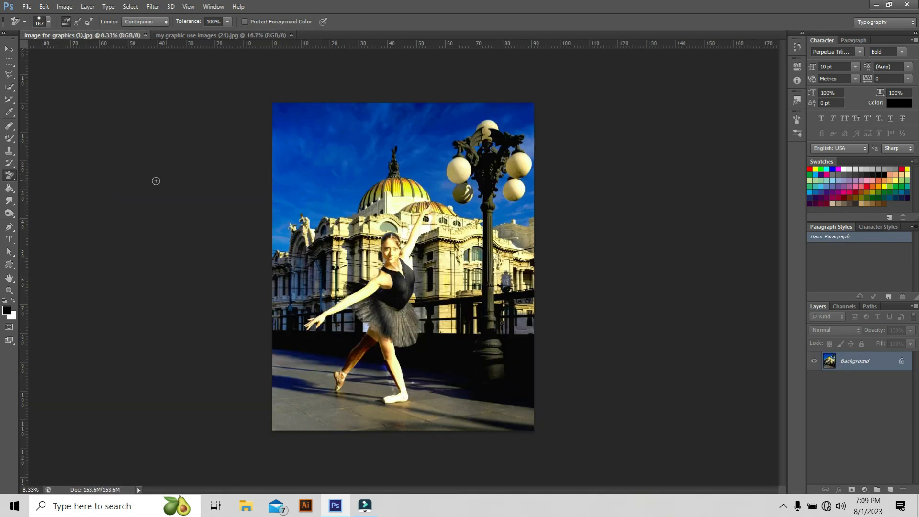
right_click(12, 178)
left_click(53, 175)
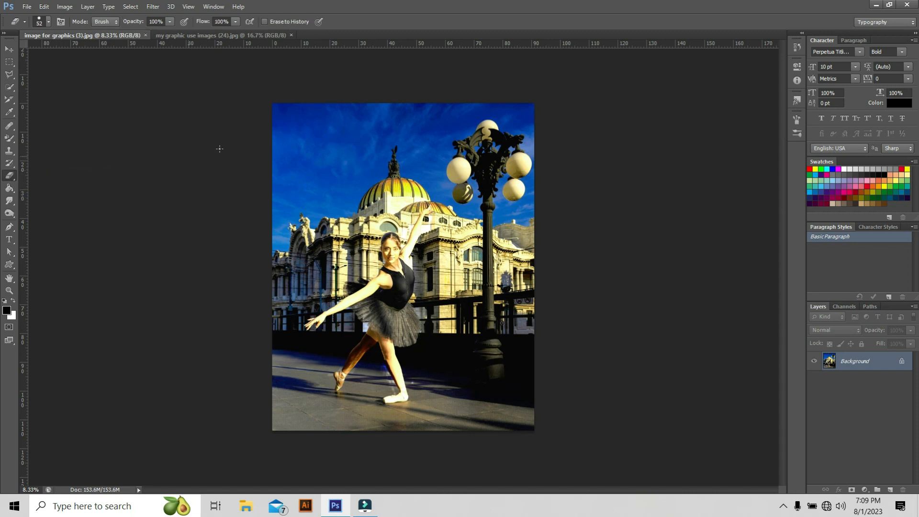
left_click(48, 23)
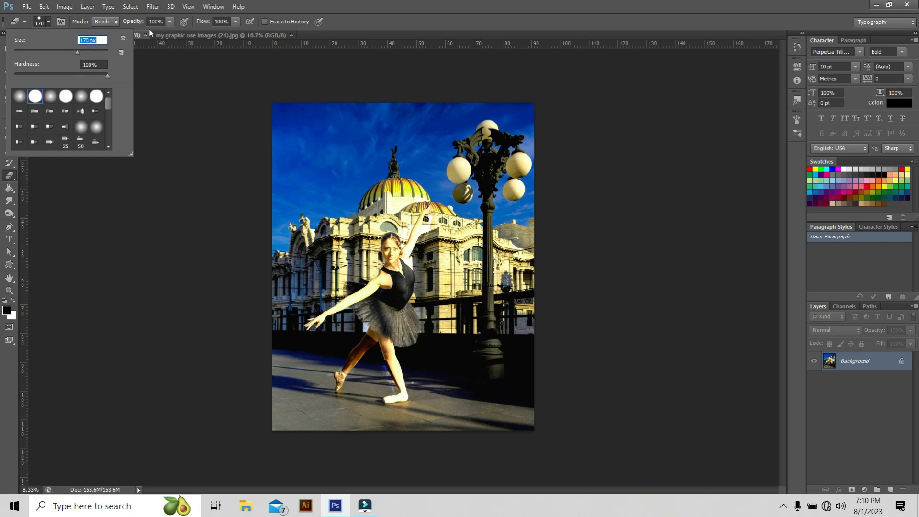
left_click(108, 22)
left_click(76, 72)
left_click(182, 102)
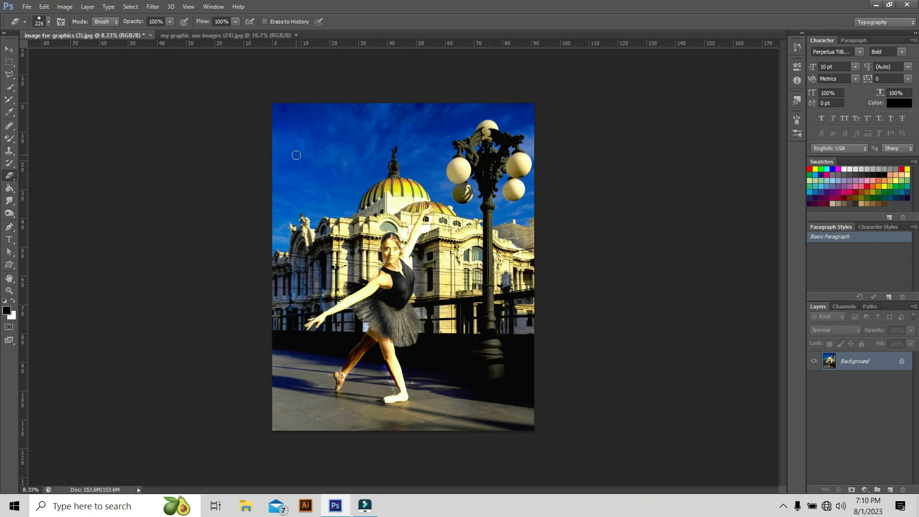
Erase scribbled strokes across the ballet photo and undo them.
mouse_move(303, 148)
left_mouse_down()
mouse_move(351, 221)
mouse_move(481, 227)
mouse_move(459, 140)
mouse_move(448, 263)
mouse_move(486, 166)
mouse_move(497, 192)
mouse_move(506, 127)
mouse_move(299, 283)
mouse_move(323, 186)
mouse_move(319, 286)
mouse_move(362, 276)
mouse_move(338, 321)
mouse_move(410, 390)
mouse_move(482, 348)
mouse_move(383, 132)
left_mouse_up()
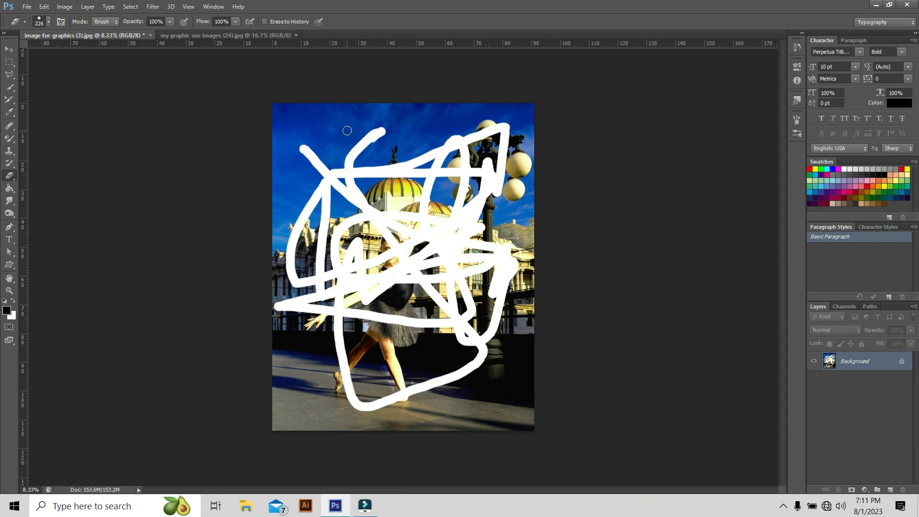
key("ctrl+z")
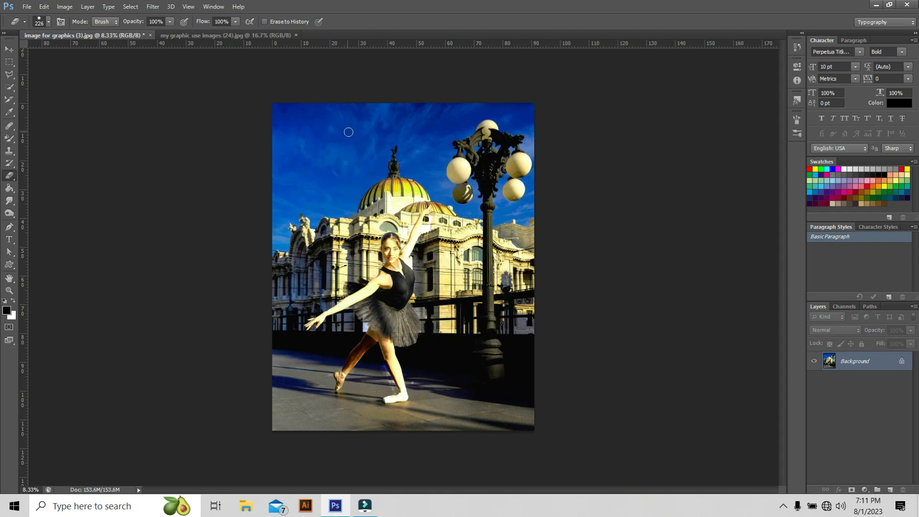
Set the foreground color to #a82d2d.
left_click(6, 311)
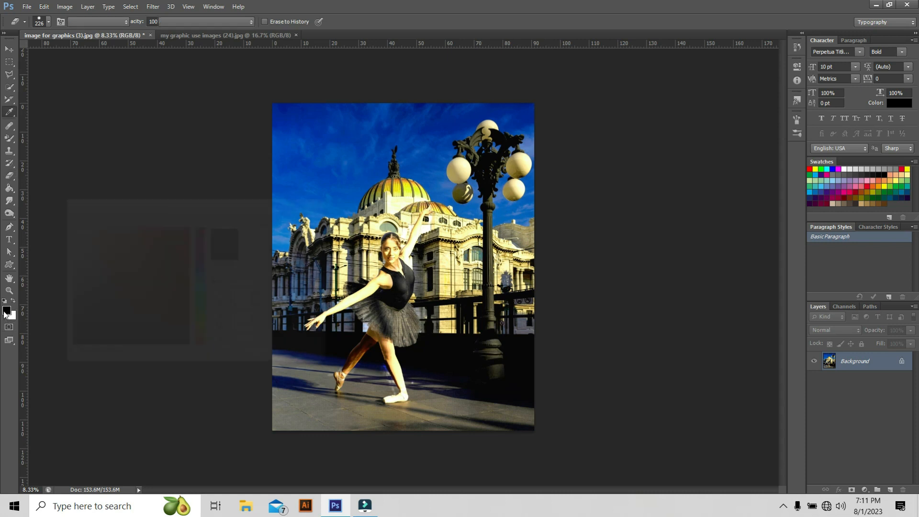
left_click(156, 267)
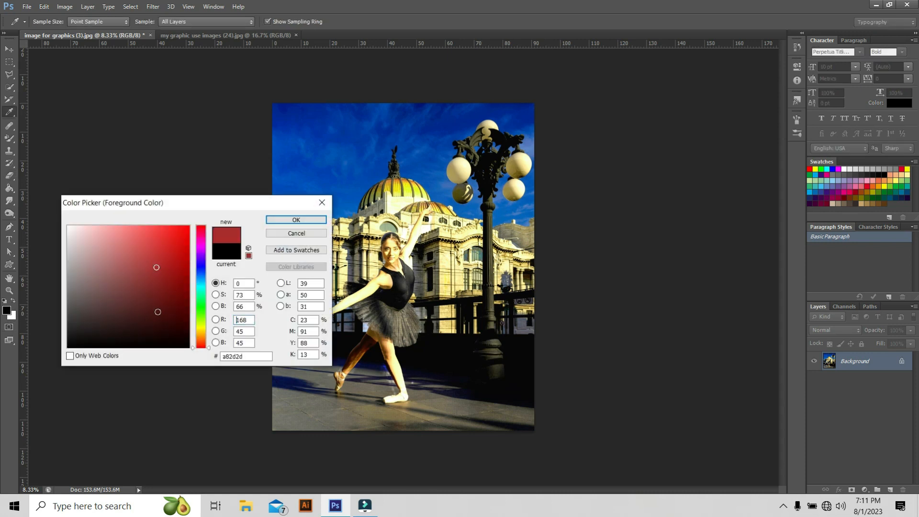
left_click(11, 315)
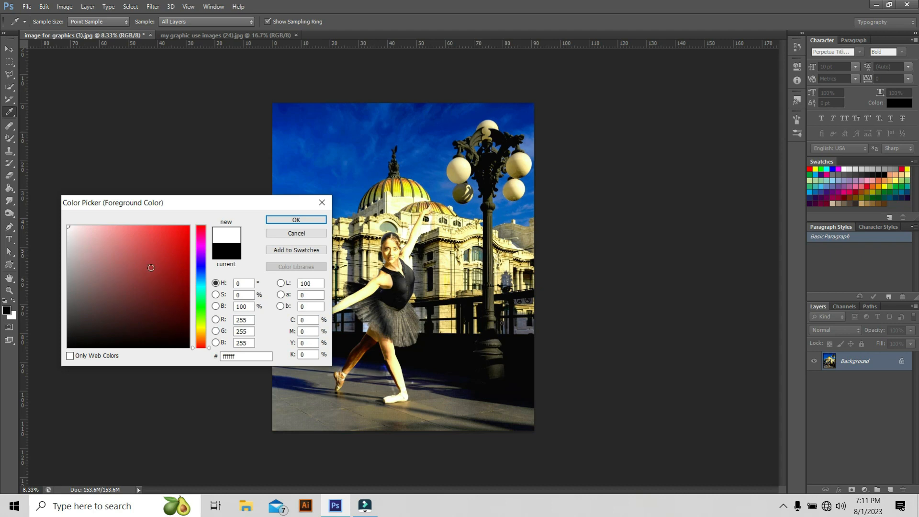
left_click(150, 268)
left_click(296, 220)
left_click(11, 315)
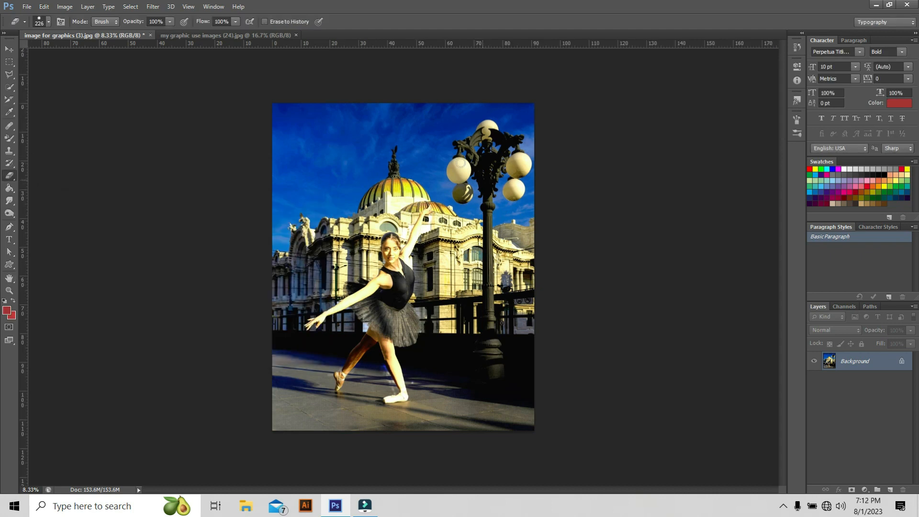
Scribble eraser strokes over the dancer and building, then undo them.
mouse_move(310, 135)
left_mouse_down()
mouse_move(344, 214)
mouse_move(481, 226)
mouse_move(335, 274)
mouse_move(357, 198)
left_mouse_up()
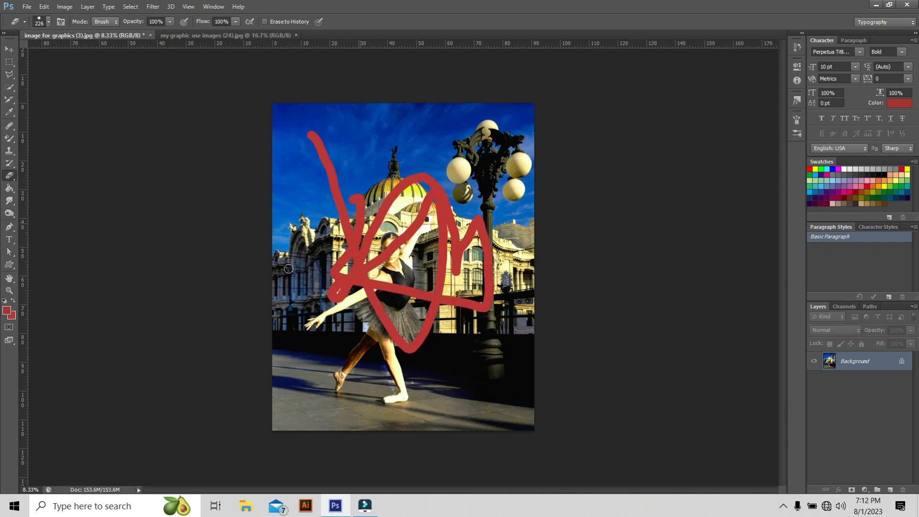
mouse_move(288, 268)
left_mouse_down()
mouse_move(375, 313)
mouse_move(376, 207)
mouse_move(477, 163)
mouse_move(371, 167)
left_mouse_up()
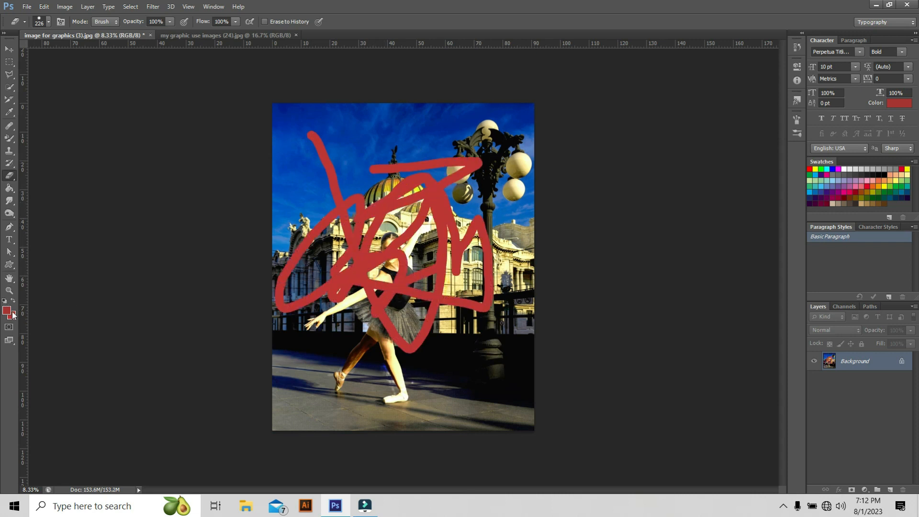
key("ctrl+z")
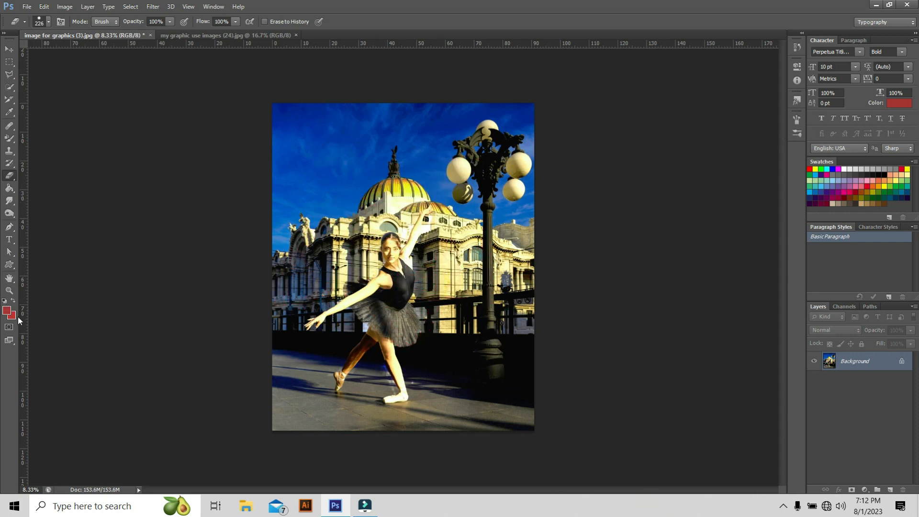
Reset the default foreground and background colors and switch to the Background Eraser Tool.
left_click(4, 302)
right_click(14, 178)
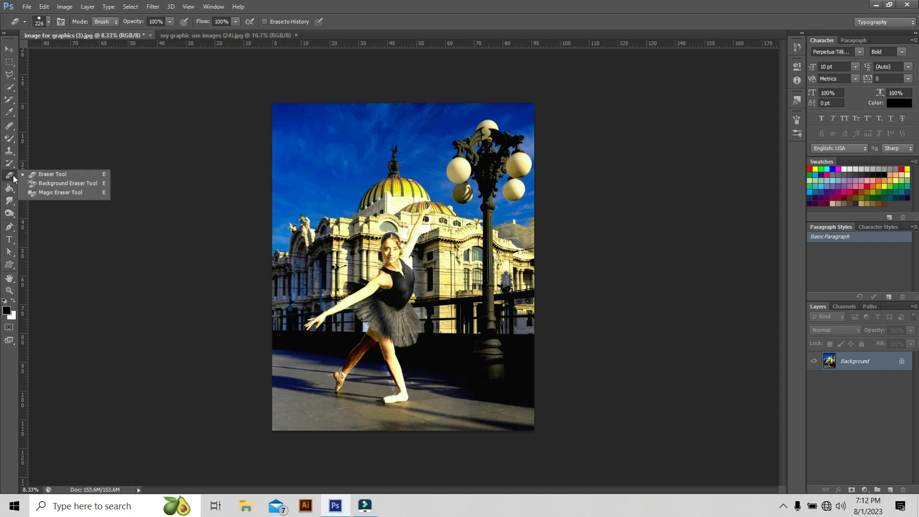
left_click(57, 184)
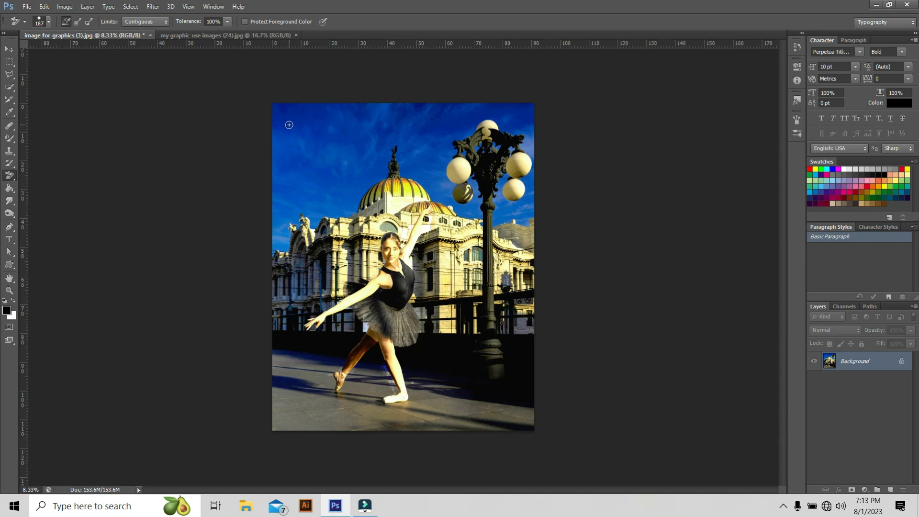
Erase strokes across the photo with the Background Eraser and undo them.
mouse_move(289, 125)
left_mouse_down()
mouse_move(347, 257)
mouse_move(324, 256)
mouse_move(304, 269)
mouse_move(393, 303)
mouse_move(428, 299)
mouse_move(484, 147)
mouse_move(446, 143)
mouse_move(404, 190)
mouse_move(408, 257)
mouse_move(462, 270)
mouse_move(498, 305)
mouse_move(464, 315)
mouse_move(285, 293)
mouse_move(364, 246)
mouse_move(332, 290)
mouse_move(322, 252)
mouse_move(375, 139)
mouse_move(411, 132)
mouse_move(342, 119)
mouse_move(308, 138)
mouse_move(304, 304)
mouse_move(398, 131)
mouse_move(503, 122)
mouse_move(418, 120)
mouse_move(350, 104)
mouse_move(303, 156)
mouse_move(280, 158)
left_mouse_up()
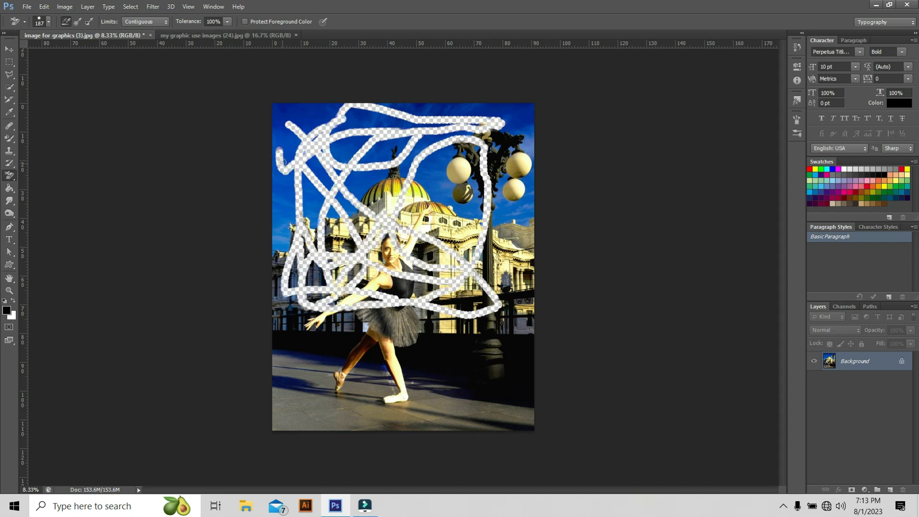
key("ctrl+z")
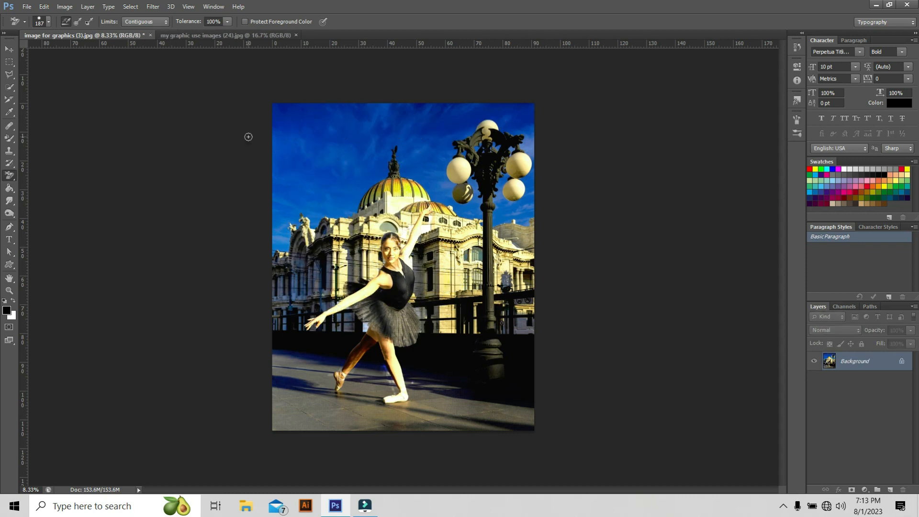
Set the Background Eraser to sample once and enlarge its brush to about 391 px.
left_click(78, 22)
left_click(49, 20)
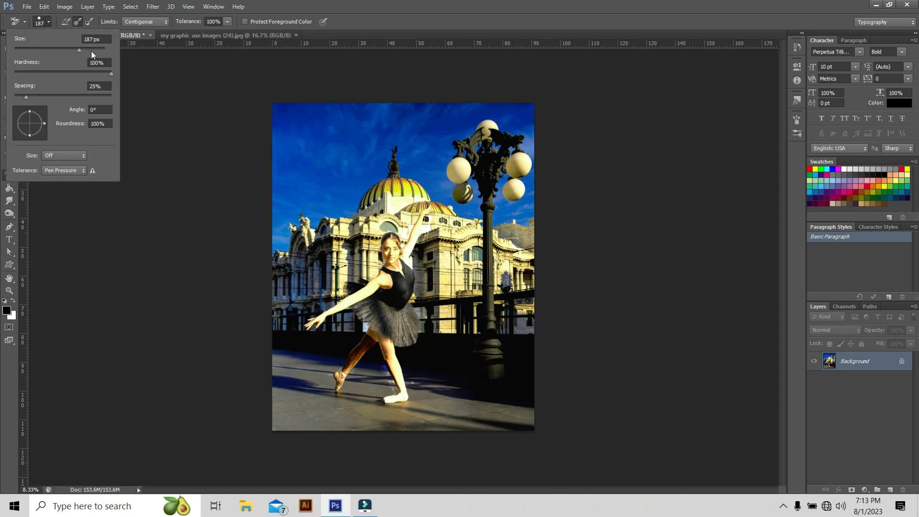
left_click_drag(91, 51, 97, 50)
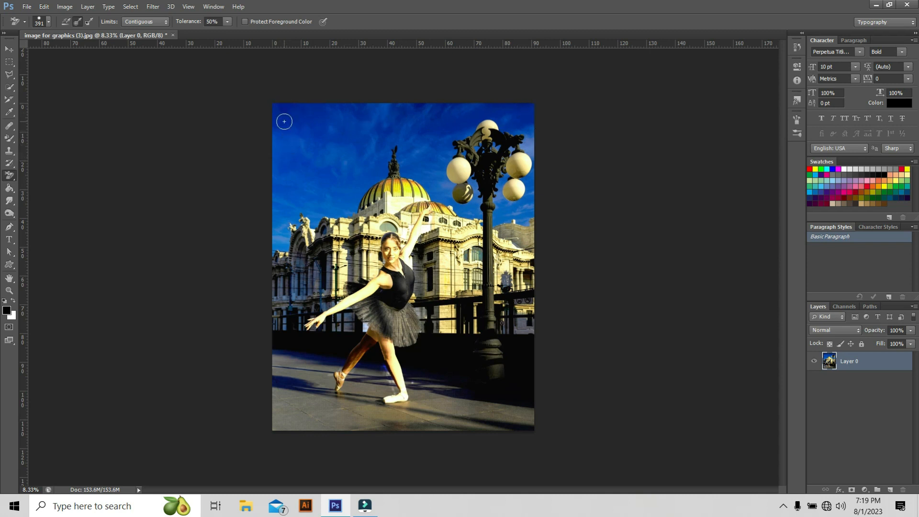
Erase the blue sky around the dome and lamp post with the Background Eraser.
mouse_move(282, 128)
left_mouse_down()
mouse_move(487, 148)
mouse_move(497, 137)
mouse_move(439, 139)
mouse_move(522, 128)
mouse_move(511, 124)
mouse_move(537, 109)
mouse_move(277, 107)
mouse_move(275, 221)
mouse_move(282, 114)
mouse_move(300, 107)
mouse_move(457, 121)
mouse_move(311, 113)
left_mouse_up()
mouse_move(445, 114)
left_mouse_down()
mouse_move(459, 130)
mouse_move(410, 136)
mouse_move(384, 163)
mouse_move(395, 147)
mouse_move(362, 161)
mouse_move(336, 191)
mouse_move(361, 190)
mouse_move(386, 131)
mouse_move(349, 202)
mouse_move(355, 196)
mouse_move(355, 211)
mouse_move(344, 212)
mouse_move(341, 181)
mouse_move(332, 212)
mouse_move(338, 189)
mouse_move(316, 216)
mouse_move(303, 170)
mouse_move(320, 150)
mouse_move(313, 137)
mouse_move(299, 181)
mouse_move(307, 151)
mouse_move(316, 184)
mouse_move(324, 158)
mouse_move(361, 141)
mouse_move(340, 176)
mouse_move(348, 150)
mouse_move(379, 132)
mouse_move(418, 172)
mouse_move(451, 185)
mouse_move(472, 164)
mouse_move(459, 195)
mouse_move(429, 160)
mouse_move(444, 156)
mouse_move(435, 183)
mouse_move(430, 148)
mouse_move(407, 153)
mouse_move(405, 162)
mouse_move(435, 169)
mouse_move(531, 176)
mouse_move(535, 135)
mouse_move(502, 167)
mouse_move(526, 220)
mouse_move(491, 218)
mouse_move(505, 142)
mouse_move(444, 206)
left_mouse_up()
mouse_move(463, 210)
left_mouse_down()
mouse_move(443, 203)
mouse_move(524, 225)
mouse_move(487, 217)
left_mouse_up()
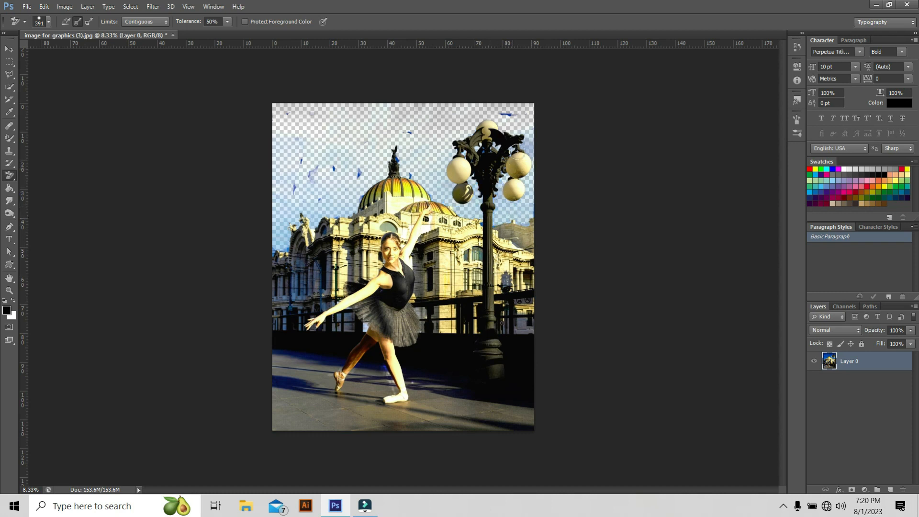
left_click_drag(517, 151, 285, 212)
left_click(287, 203)
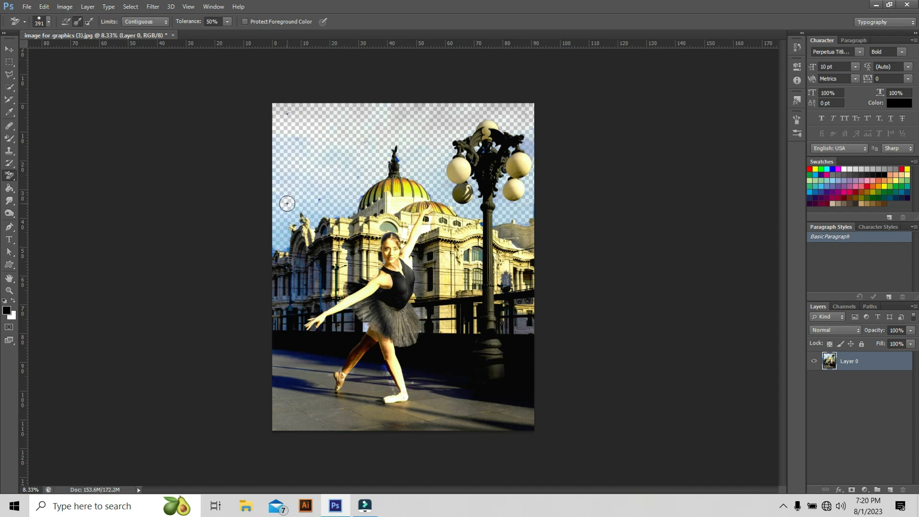
mouse_move(287, 203)
left_mouse_down()
mouse_move(291, 169)
mouse_move(280, 178)
mouse_move(283, 132)
mouse_move(280, 176)
mouse_move(288, 136)
mouse_move(307, 139)
mouse_move(316, 227)
mouse_move(282, 245)
mouse_move(339, 187)
mouse_move(347, 211)
mouse_move(531, 198)
mouse_move(526, 171)
left_mouse_up()
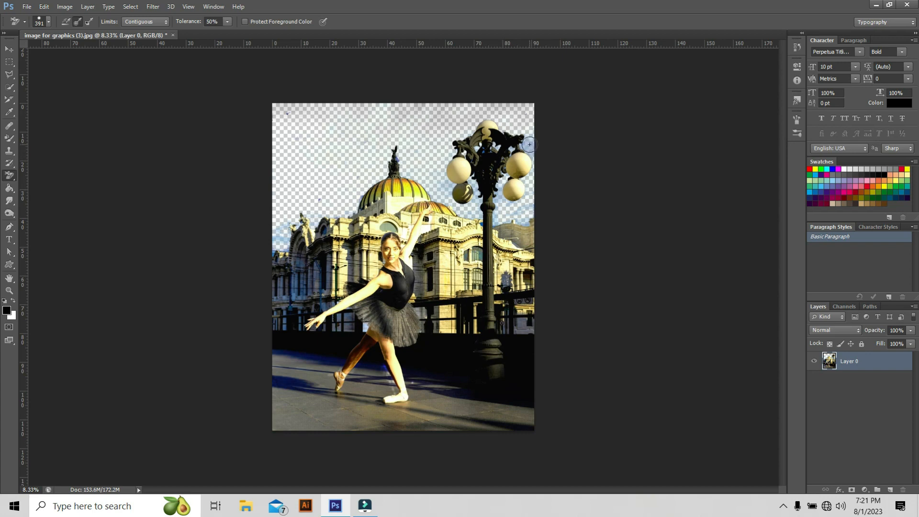
Set the brush to 147 px and erase the remaining sky patches around the lamp post.
scroll(529, 144, "up", 4)
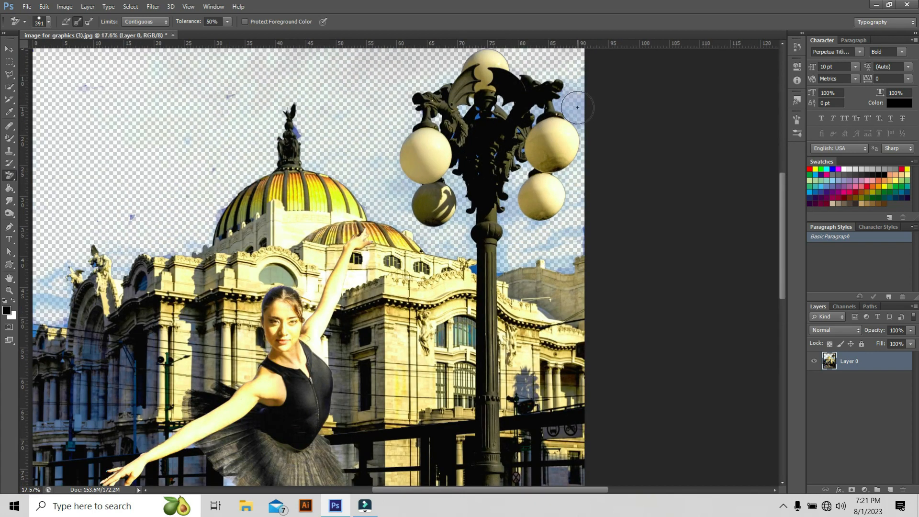
left_click(48, 22)
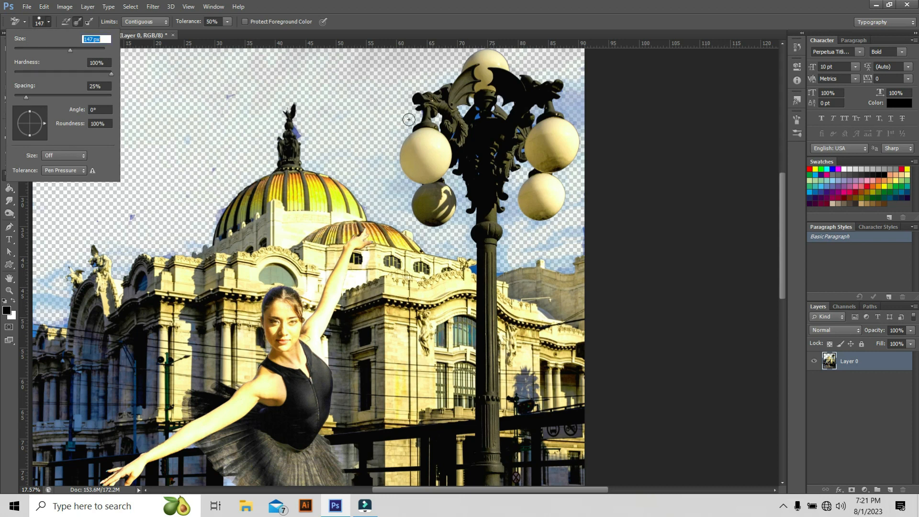
left_click(577, 90)
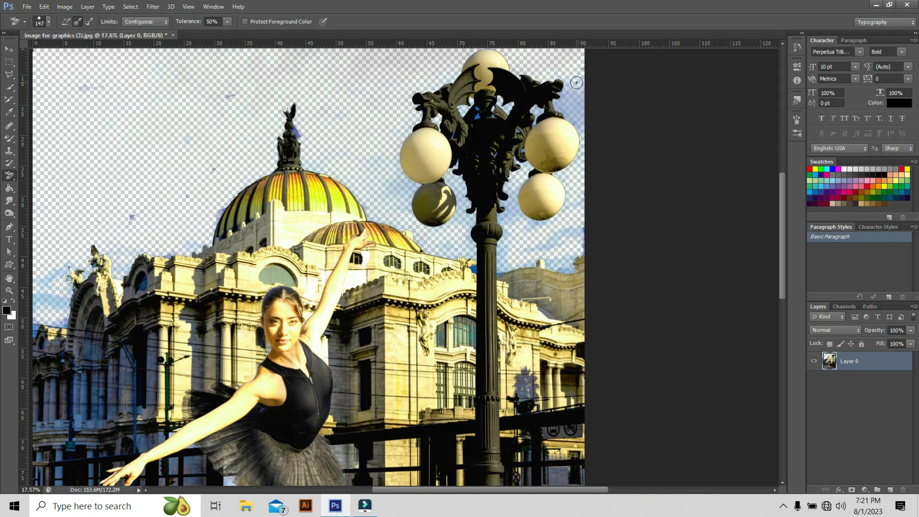
mouse_move(576, 88)
left_mouse_down()
mouse_move(566, 131)
mouse_move(562, 92)
mouse_move(489, 118)
left_mouse_up()
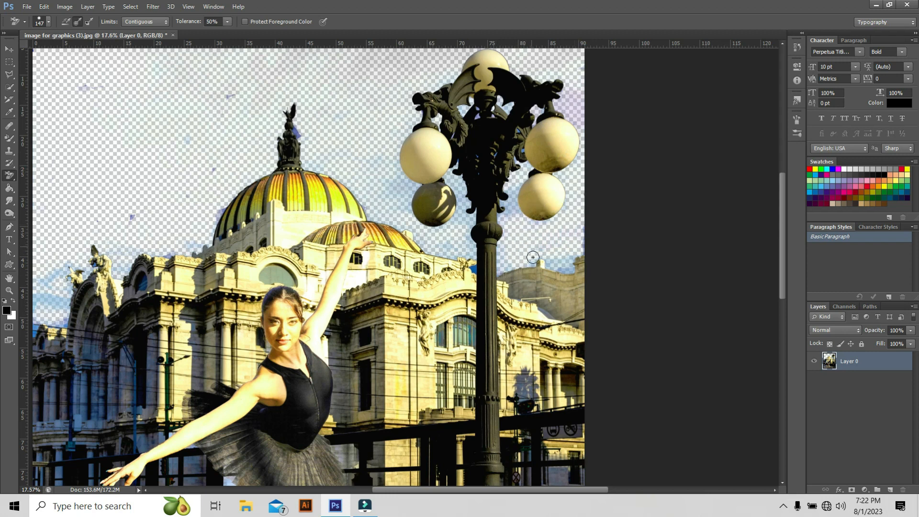
left_click_drag(543, 256, 571, 268)
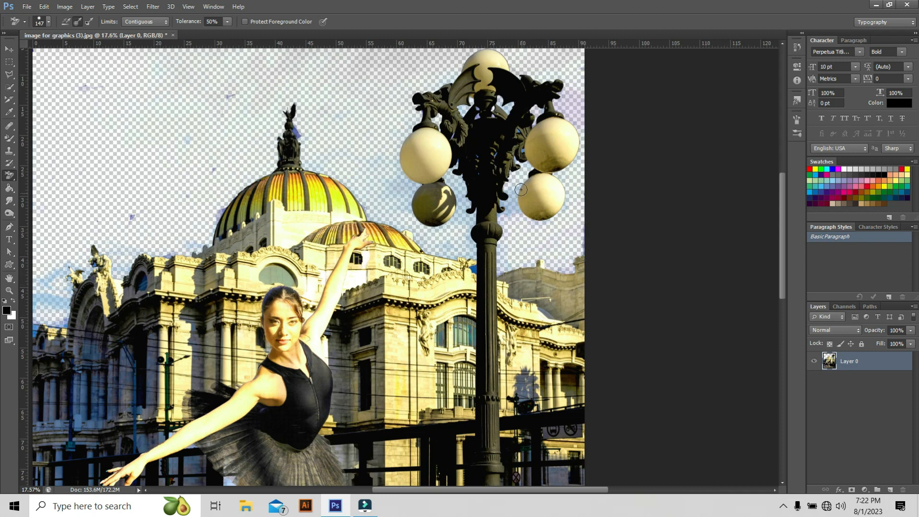
mouse_move(514, 180)
left_mouse_down()
mouse_move(513, 198)
mouse_move(531, 217)
left_mouse_up()
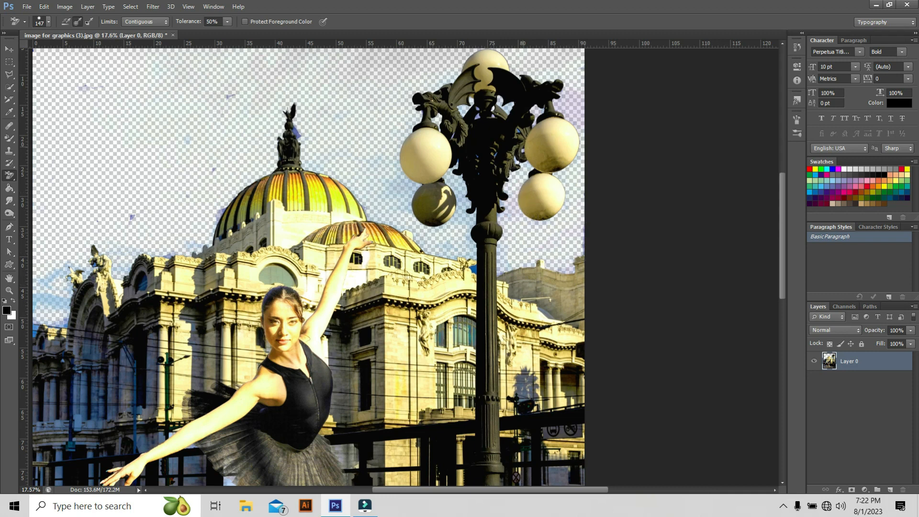
left_click_drag(472, 257, 468, 189)
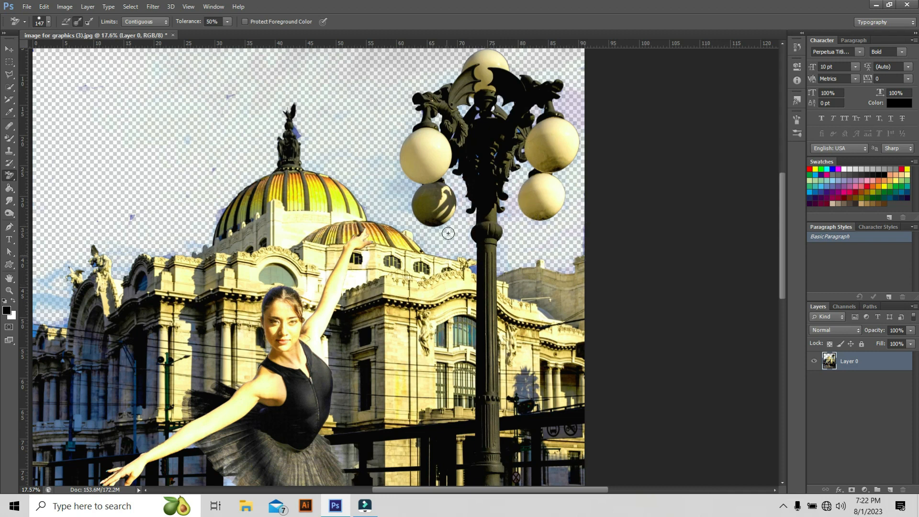
Erase the remaining sky patch beside the lower lamp globes with the Background Eraser.
left_click_drag(418, 202, 385, 167)
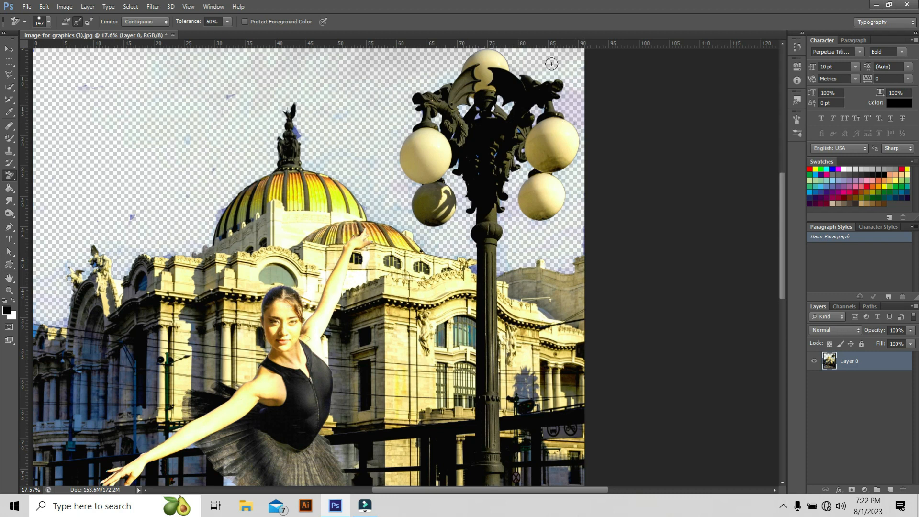
scroll(253, 90, "down", 5)
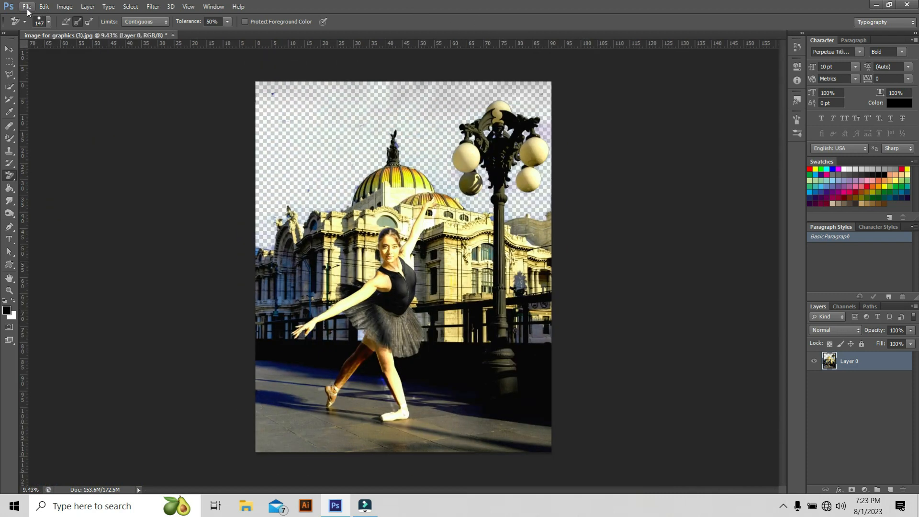
Open the beach photo "my graphic use images (24)".
left_click(26, 7)
left_click(41, 30)
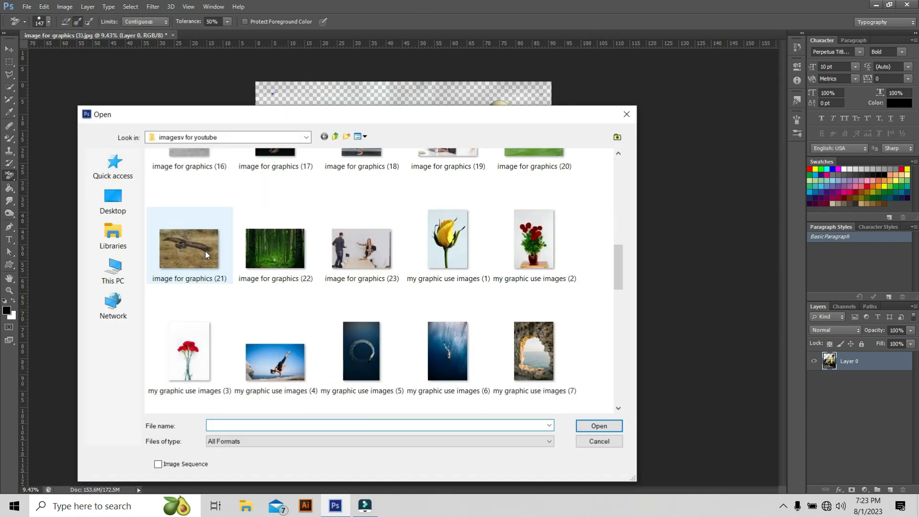
scroll(205, 252, "down", 10)
scroll(300, 293, "up", 5)
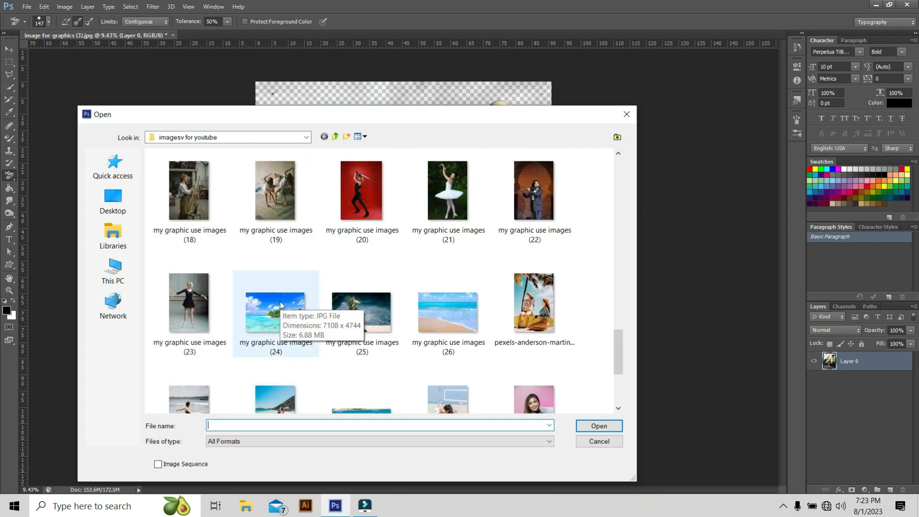
left_click(283, 306)
left_click(599, 425)
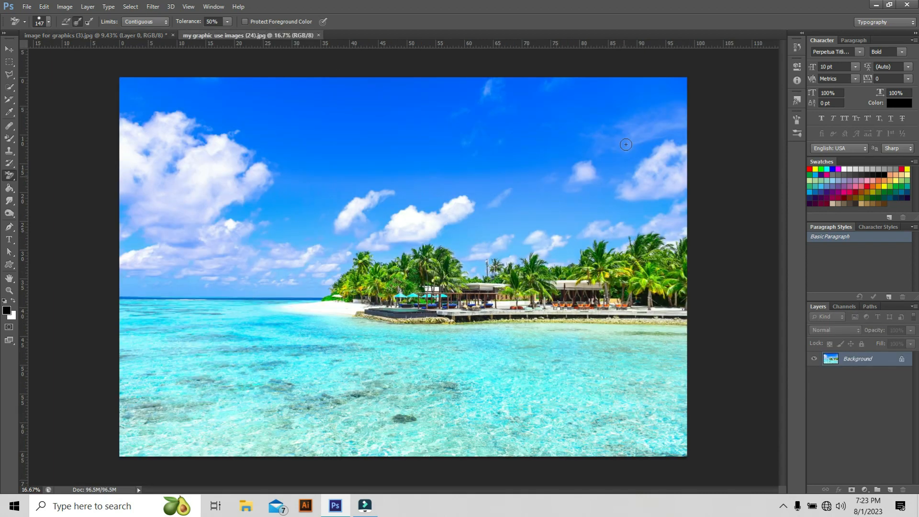
Add a new empty layer to the beach photo.
left_click(69, 36)
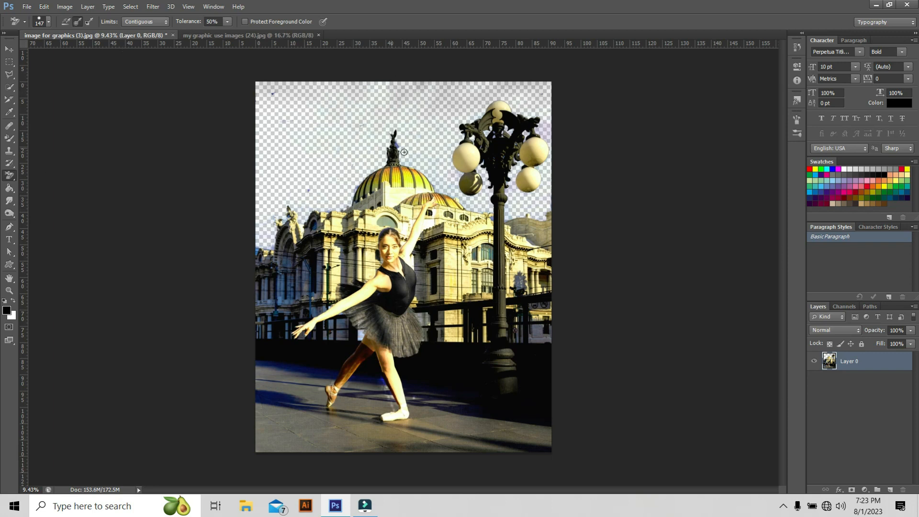
left_click(240, 36)
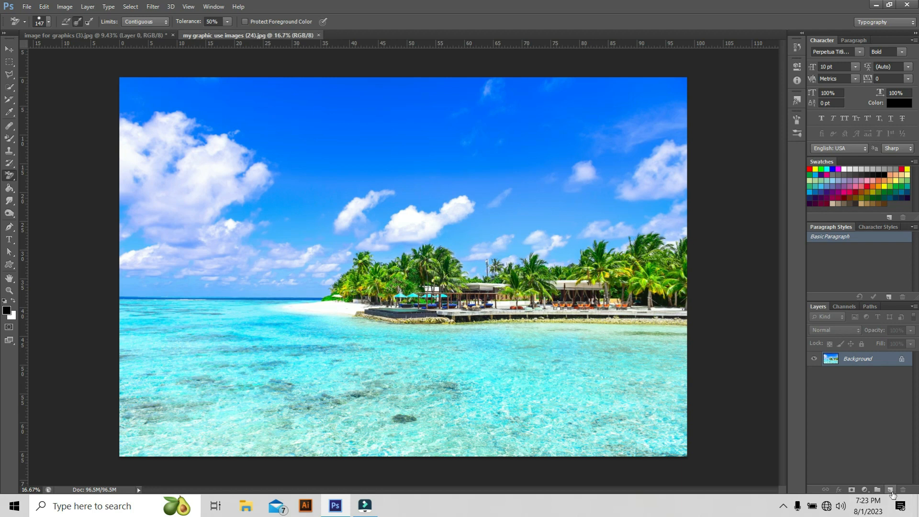
left_click(890, 490)
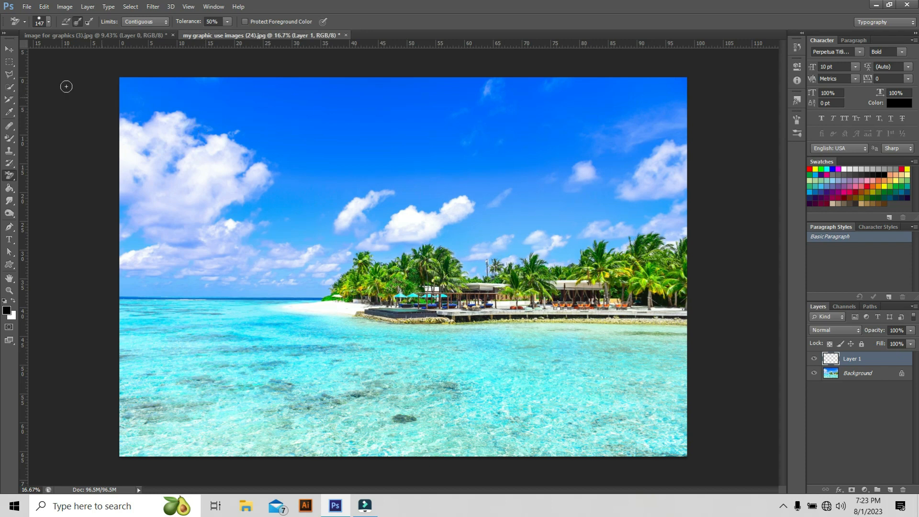
Select the blue sky and clouds of the beach photo with the Magic Wand, adding several areas to the selection.
left_click(9, 87)
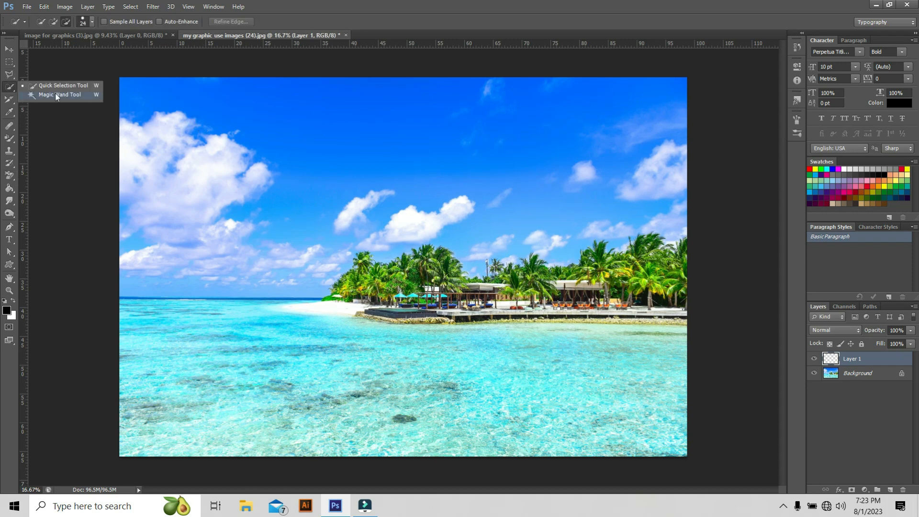
left_click(55, 94)
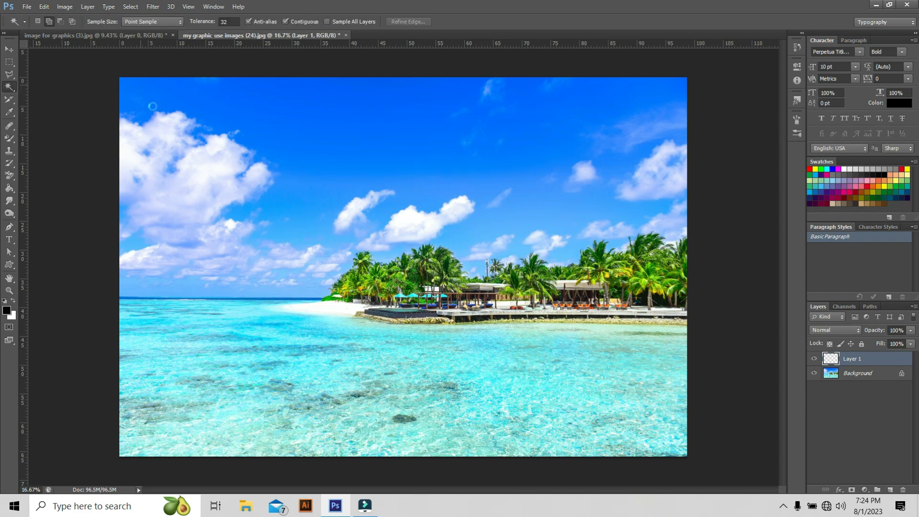
left_click(282, 226)
left_click(60, 22)
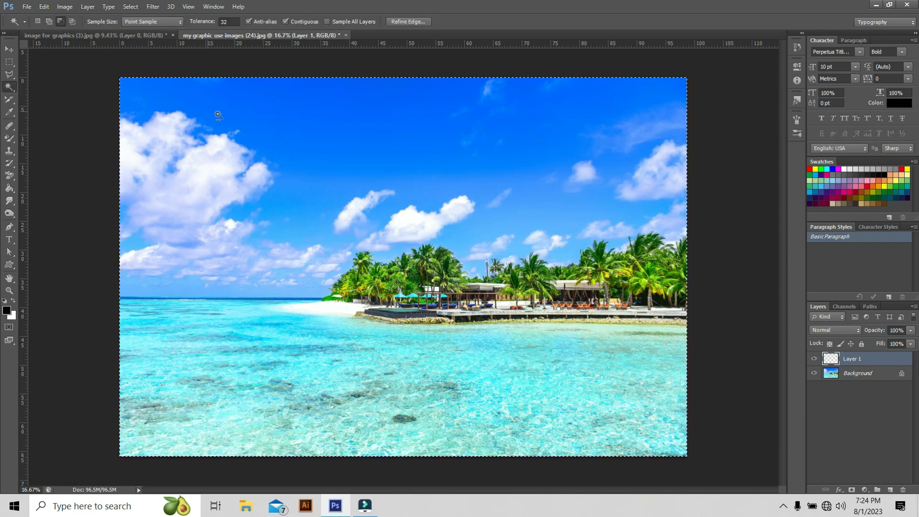
left_click(300, 124)
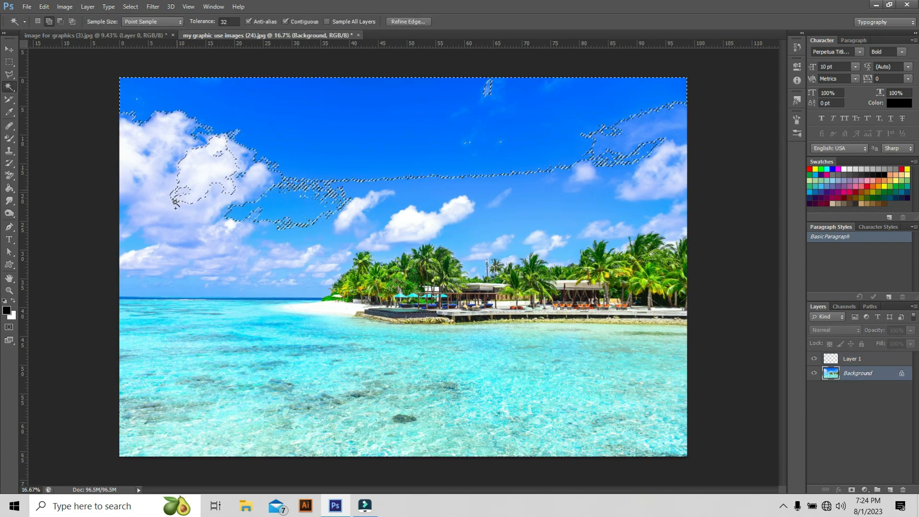
left_click(179, 223)
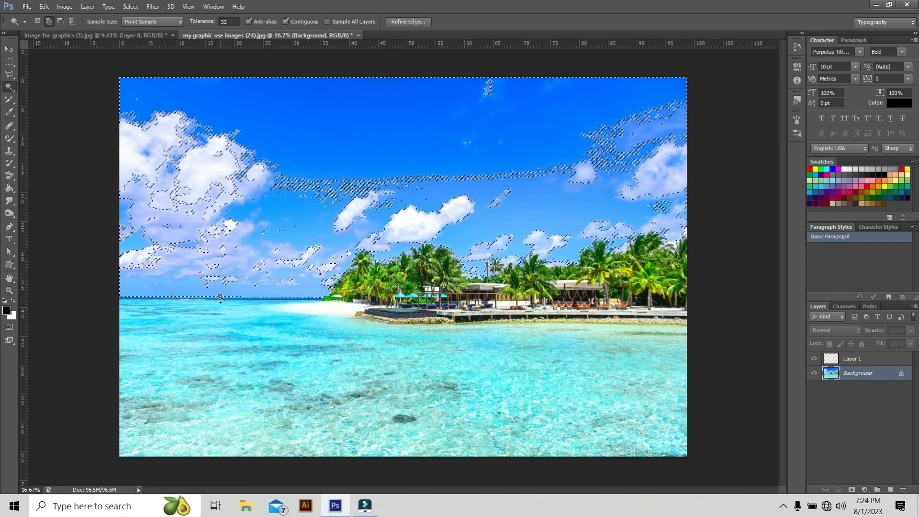
left_click(195, 179)
left_click(451, 178)
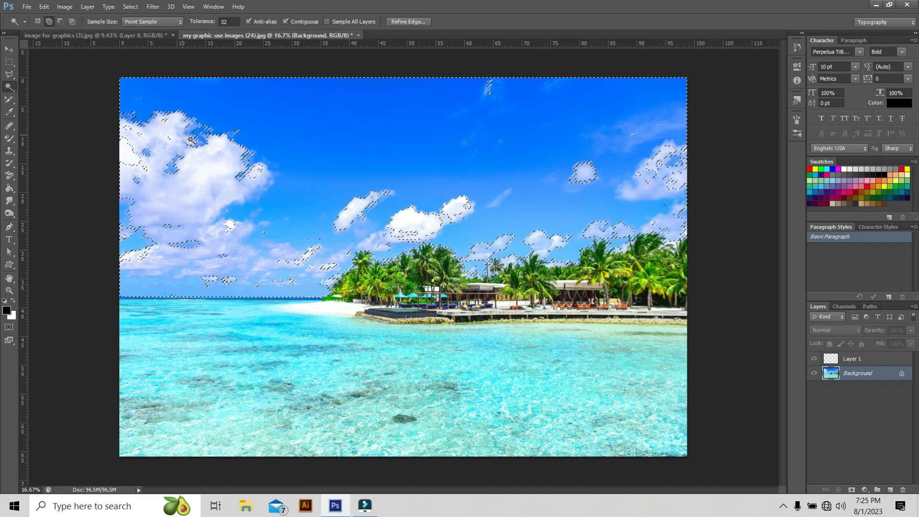
Drag the selected beach sky with the Move tool into the ballet document.
left_click(11, 79)
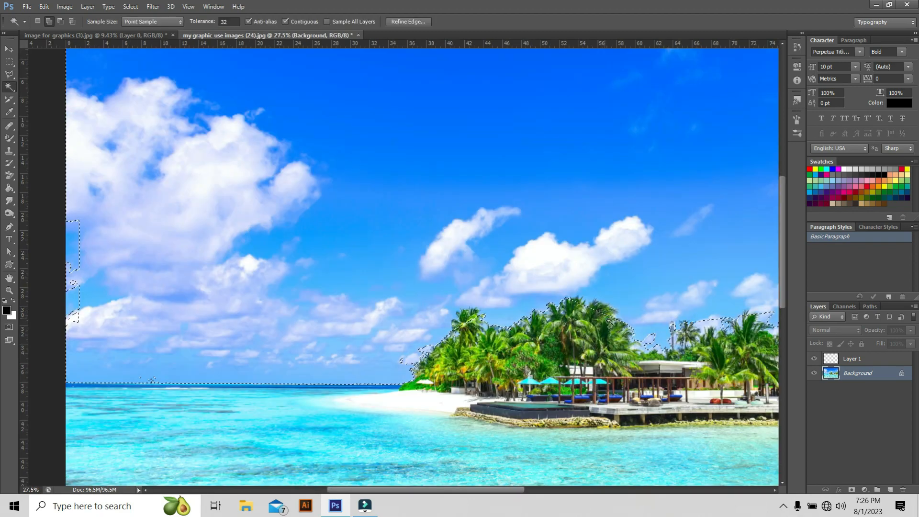
scroll(359, 296, "up", 1)
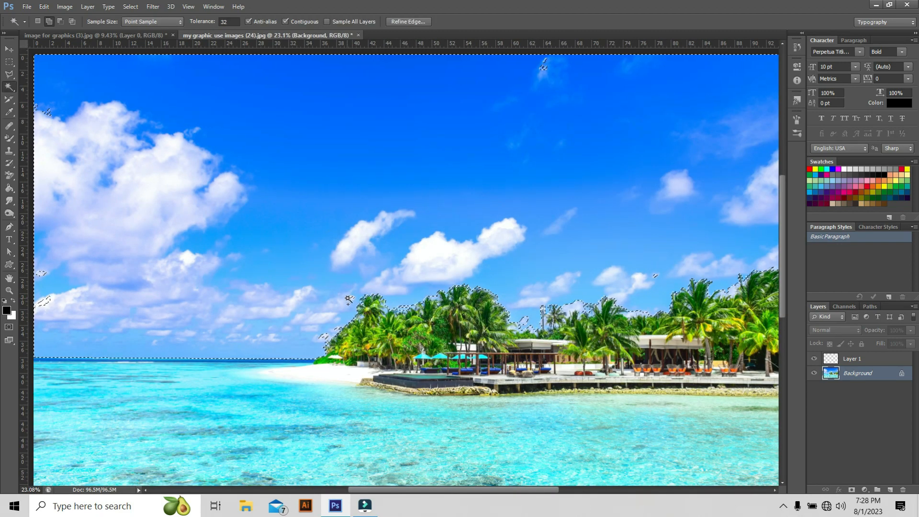
scroll(202, 190, "down", 1)
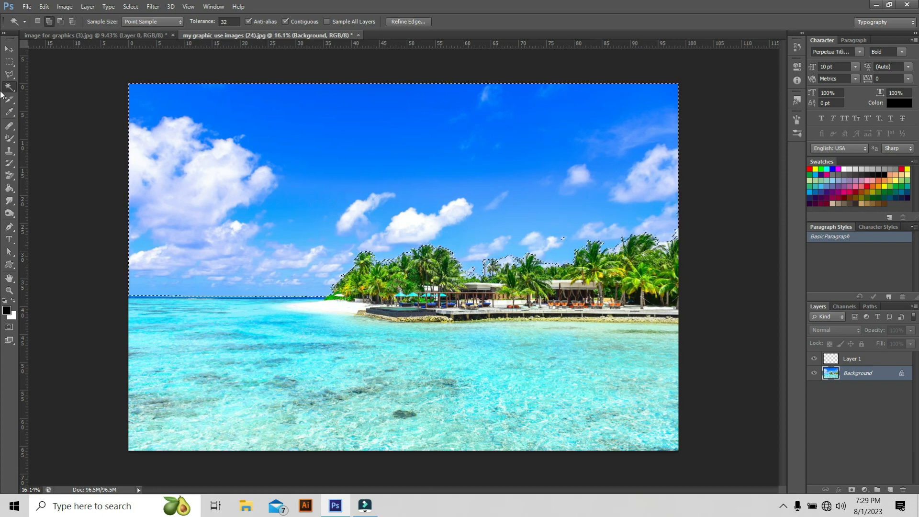
left_click(9, 50)
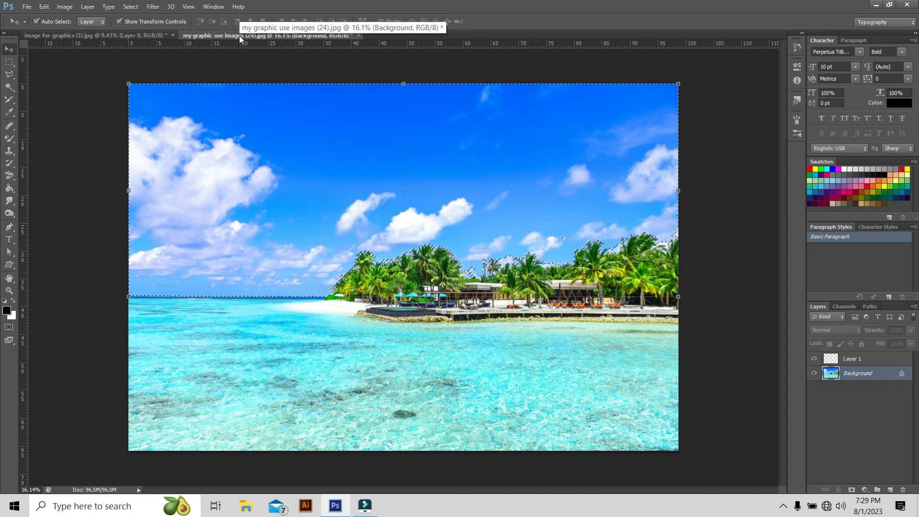
left_click_drag(241, 38, 498, 50)
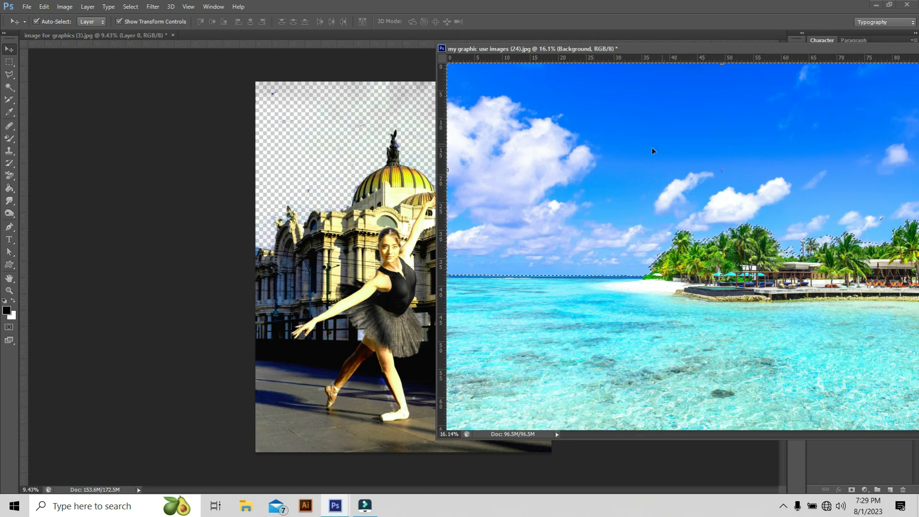
left_click_drag(671, 146, 347, 128)
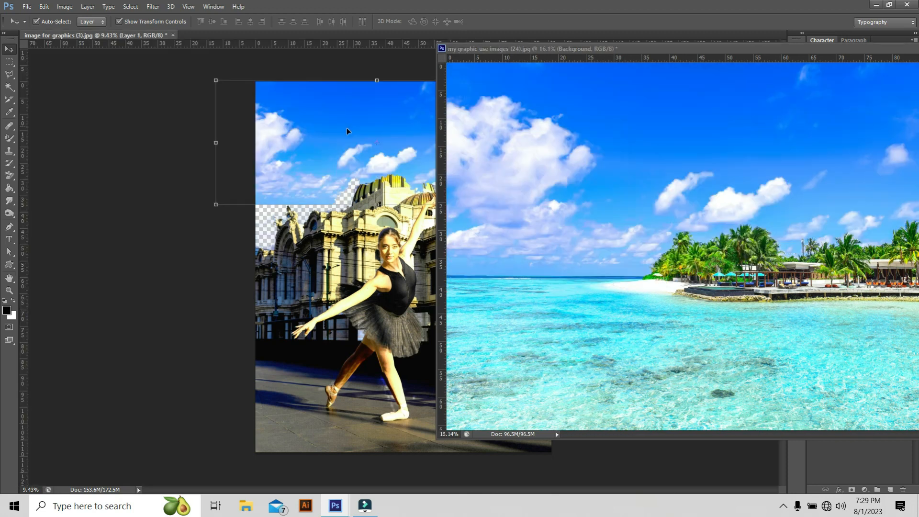
Move and scale the pasted sky to cover the top of the ballet photo, about 106% wide by 155% high.
left_click_drag(752, 48, 475, 59)
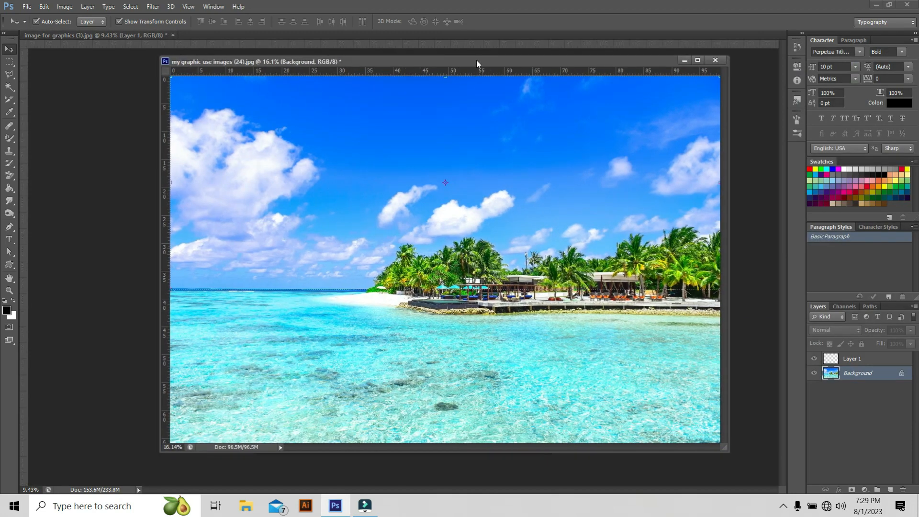
left_click(683, 62)
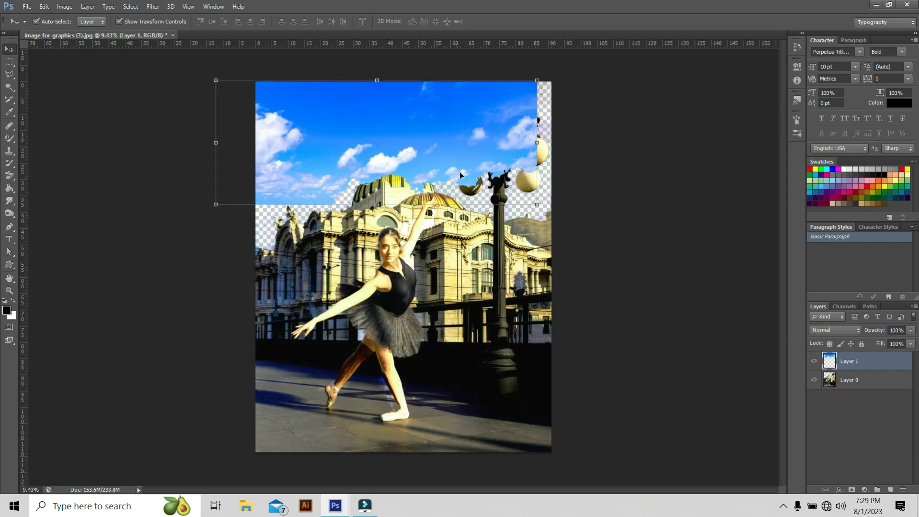
left_click_drag(407, 131, 440, 130)
left_click_drag(570, 204, 636, 258)
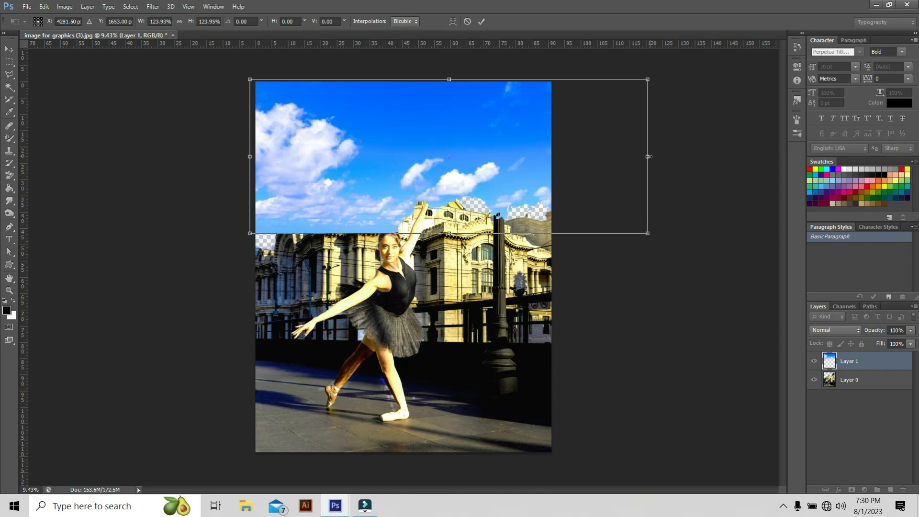
left_click_drag(648, 157, 589, 157)
left_click_drag(420, 234, 423, 263)
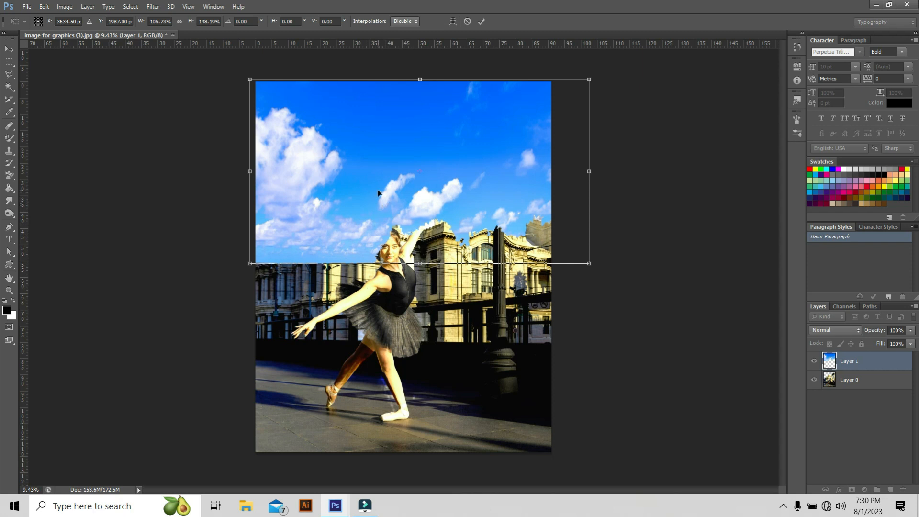
mouse_move(399, 160)
left_mouse_down()
mouse_move(401, 172)
mouse_move(404, 159)
left_mouse_up()
left_click_drag(425, 263, 425, 272)
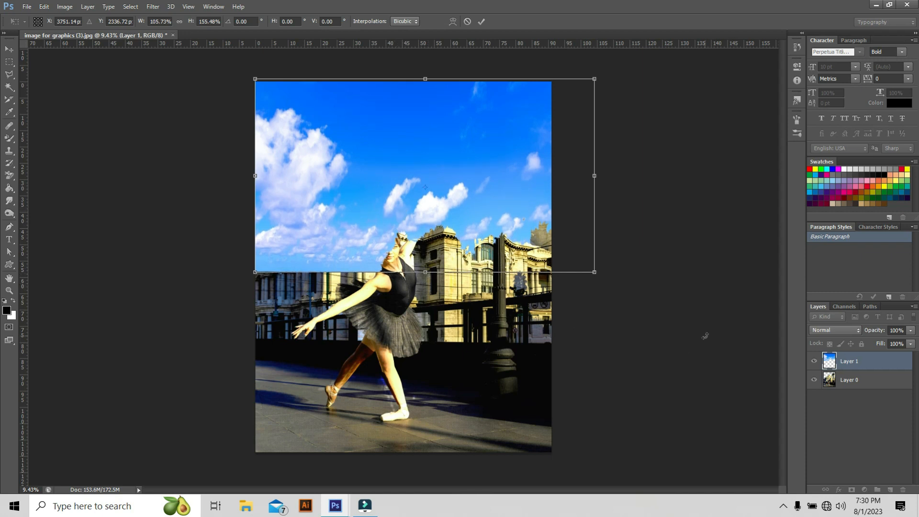
left_click(482, 21)
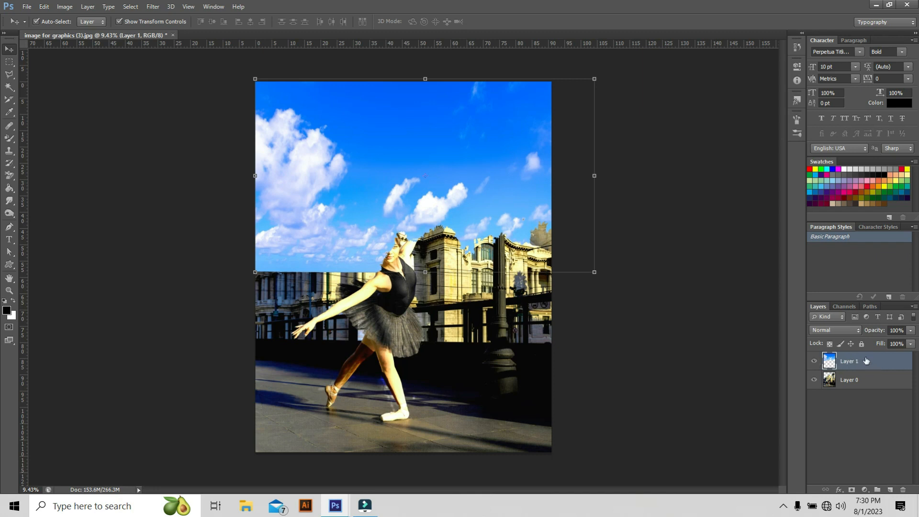
Move the sky layer below the ballet layer and deselect it.
left_click_drag(866, 361, 867, 393)
left_click_drag(867, 397, 866, 398)
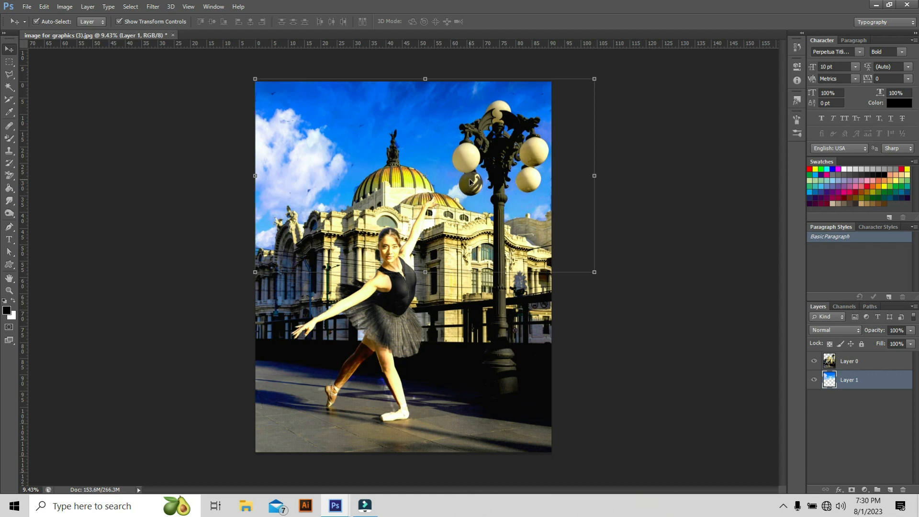
left_click(225, 206)
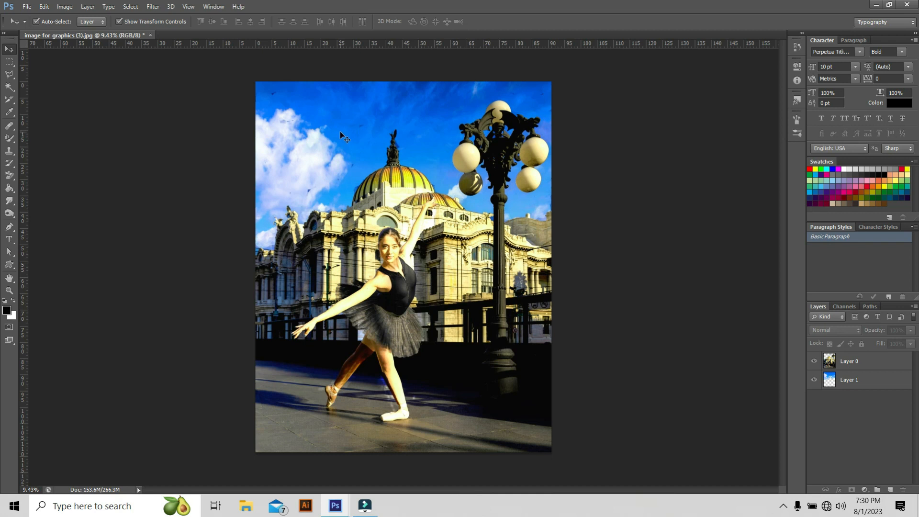
Select the ballet layer with the Background Eraser and zoom in to examine the dome's edges against the new sky.
scroll(352, 124, "up", 1, "alt")
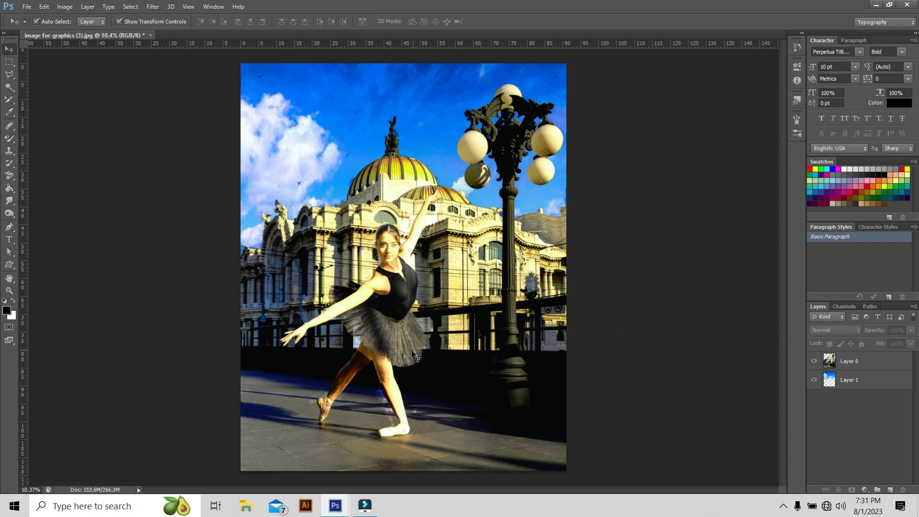
left_click(849, 362)
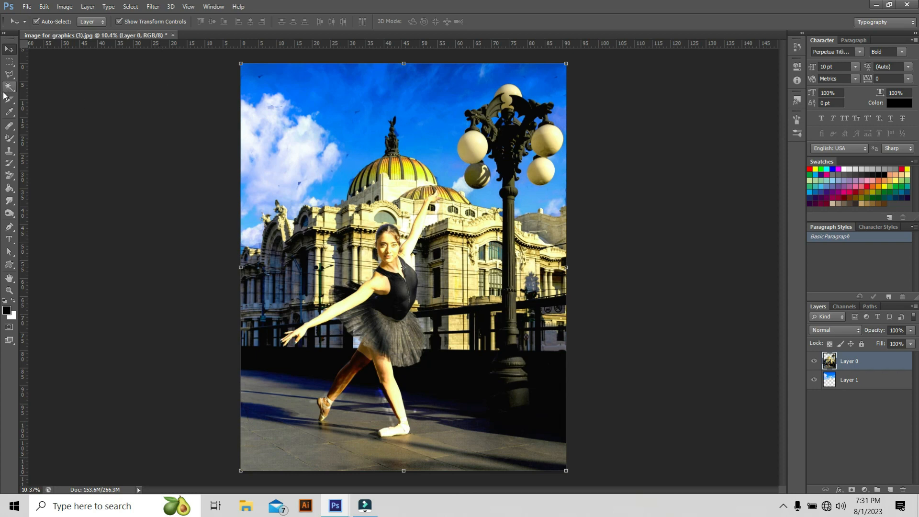
left_click(9, 177)
scroll(267, 181, "up", 5)
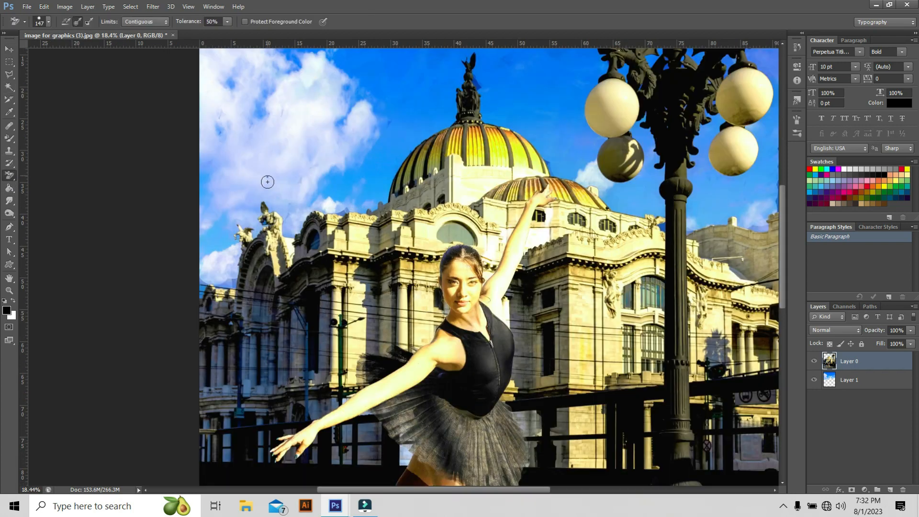
scroll(254, 167, "up", 5)
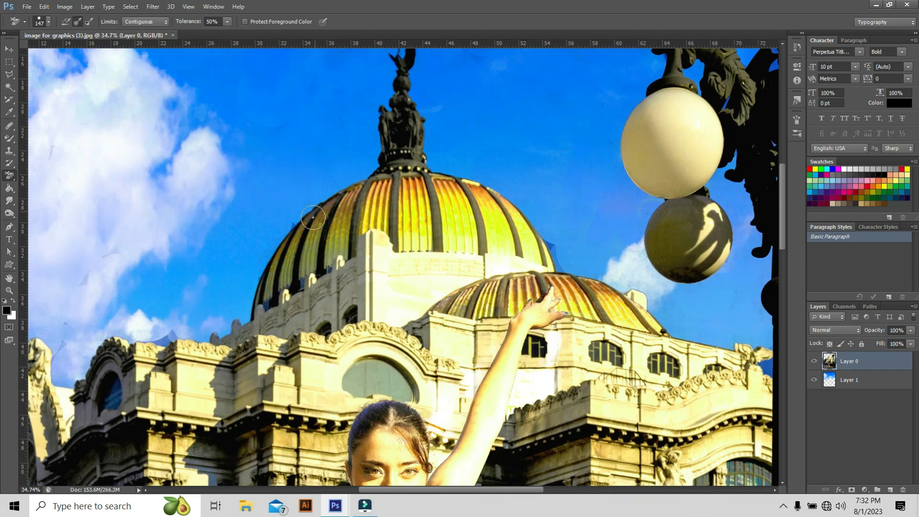
scroll(285, 235, "down", 6)
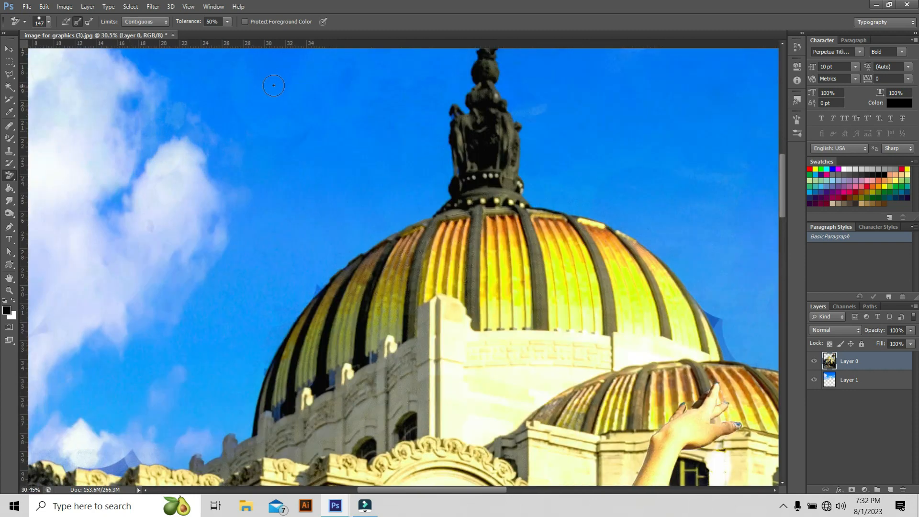
scroll(287, 73, "up", 8)
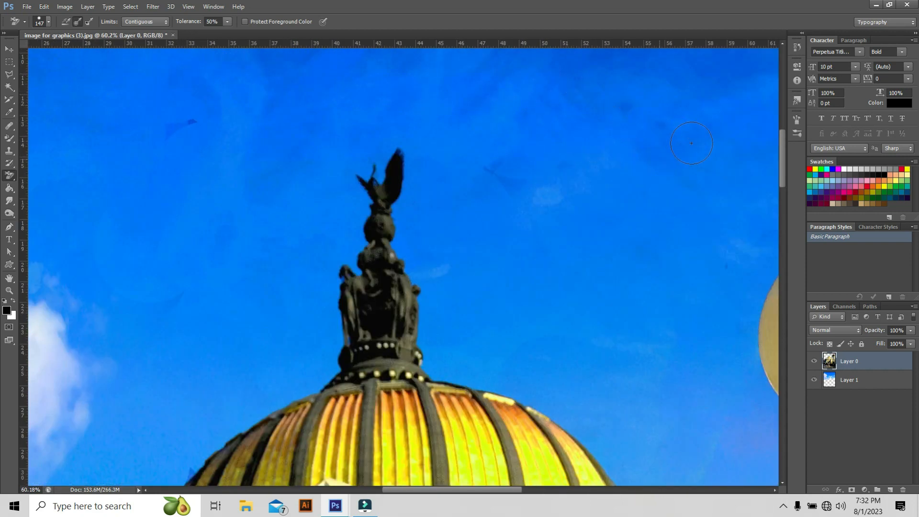
scroll(358, 87, "down", 6)
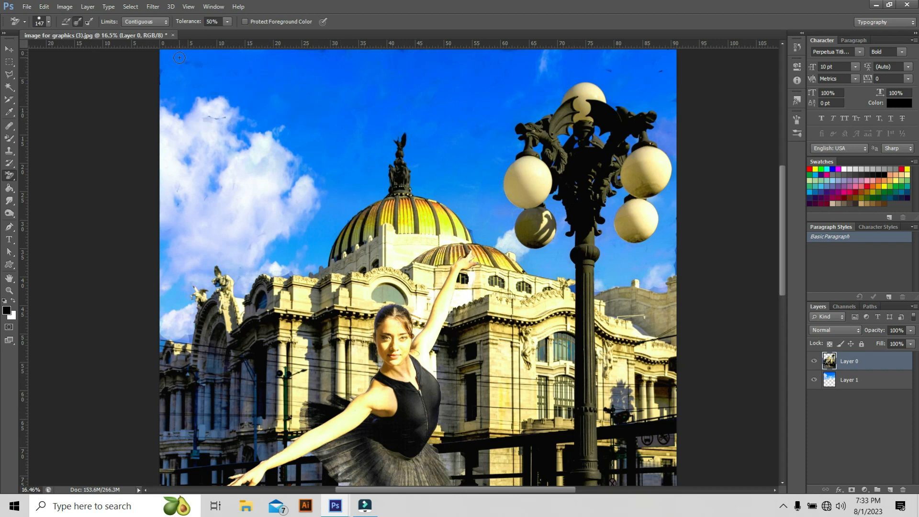
Switch to the Magic Eraser tool and open the beach photo 'my graphic use images (26)'.
scroll(392, 179, "down", 3)
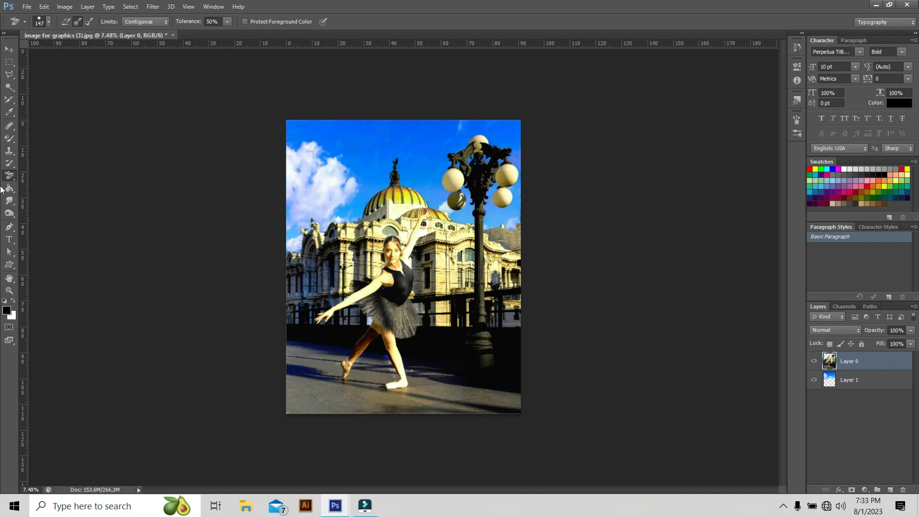
left_click_drag(8, 180, 63, 194)
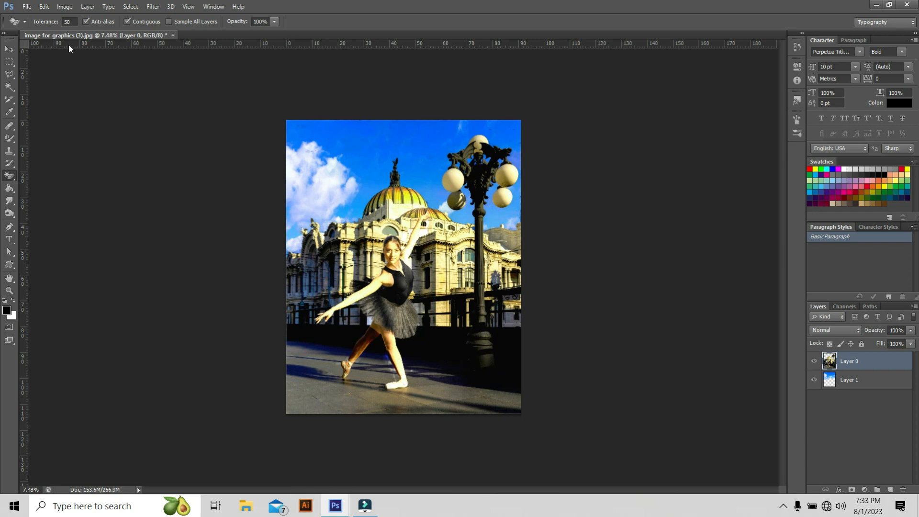
left_click(26, 8)
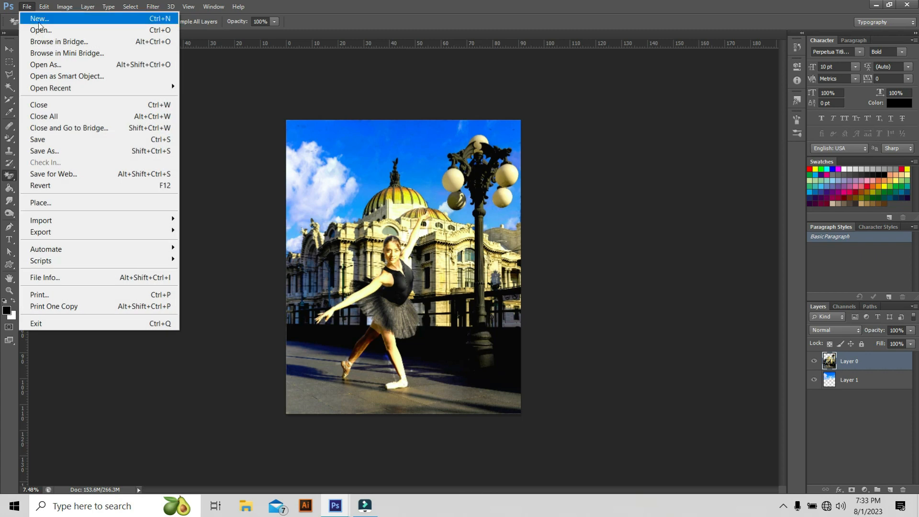
left_click(50, 35)
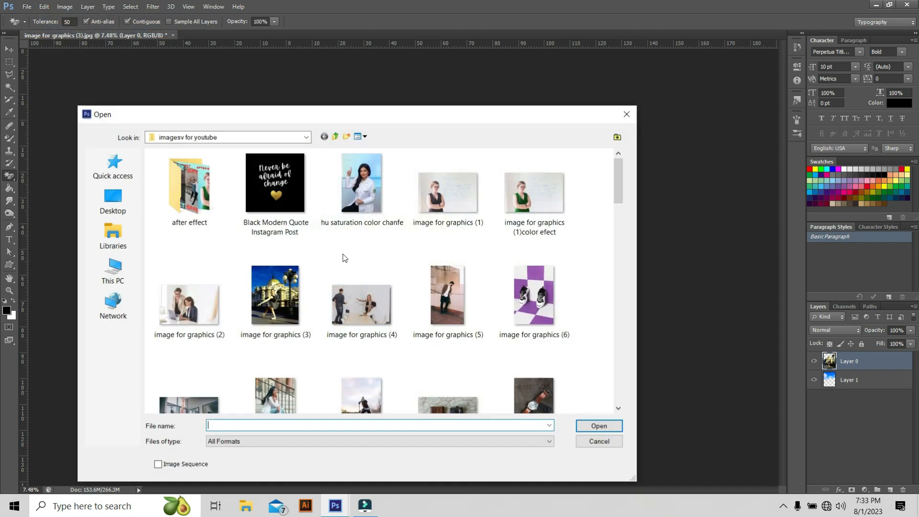
scroll(359, 281, "down", 8)
scroll(360, 282, "down", 6)
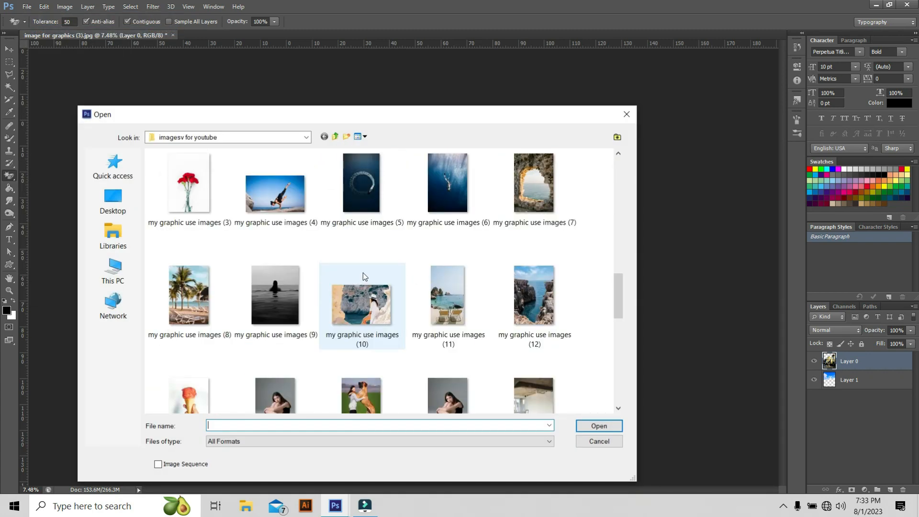
scroll(360, 225, "down", 3)
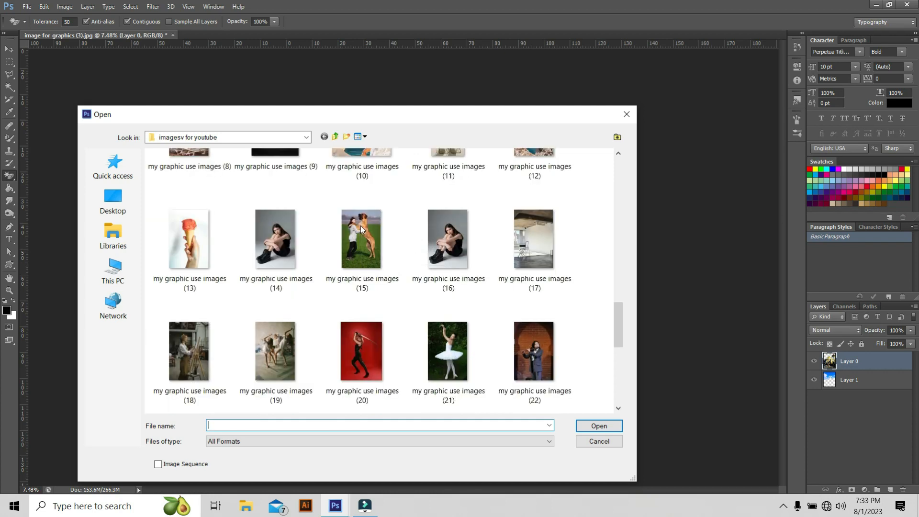
scroll(360, 225, "down", 5)
scroll(443, 317, "up", 3)
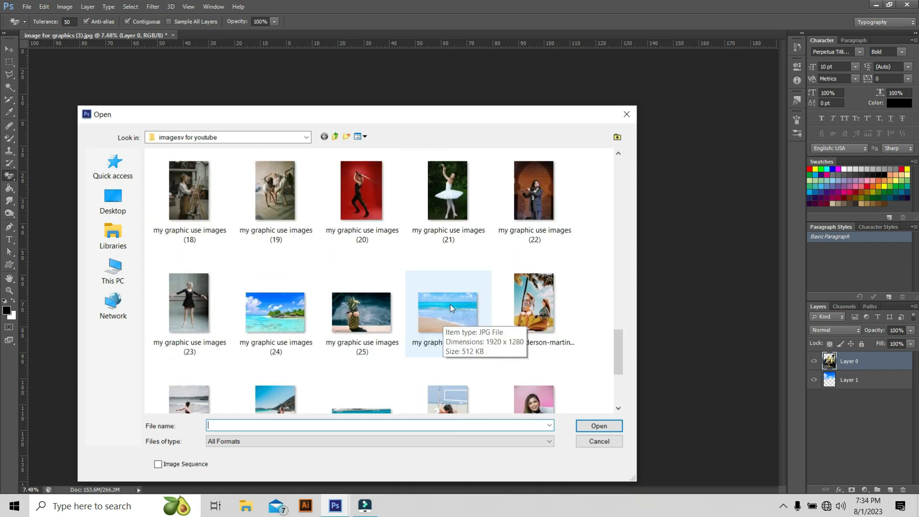
left_click(450, 303)
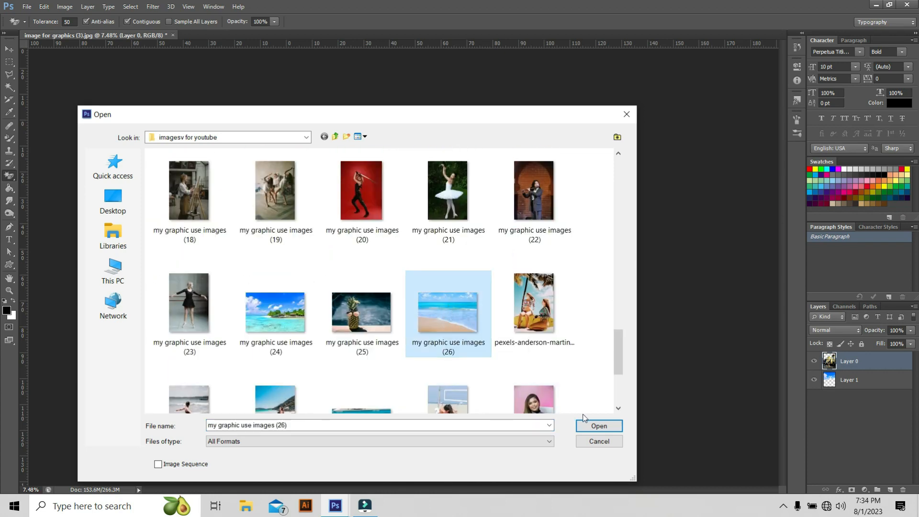
left_click(598, 426)
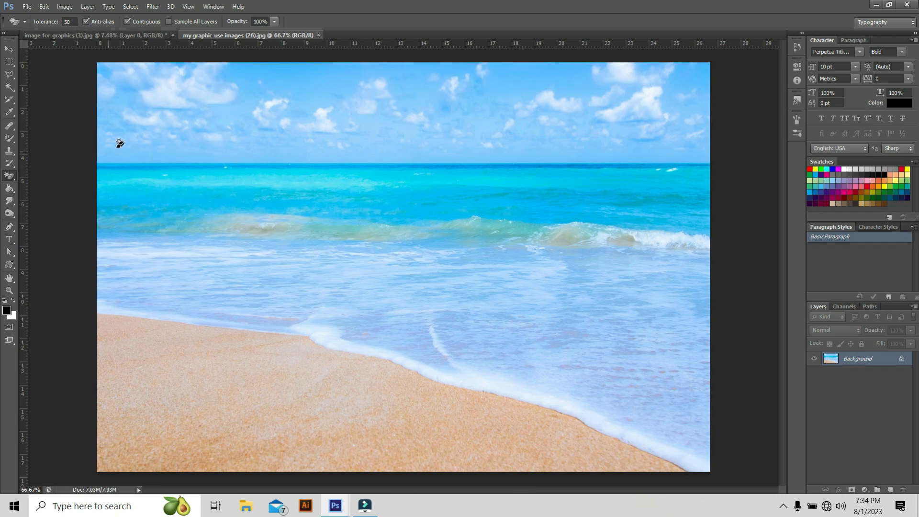
Erase the beach photo's sky with the Magic Eraser, including the leftover cloud patches along the top.
left_click(207, 110)
left_click(278, 108)
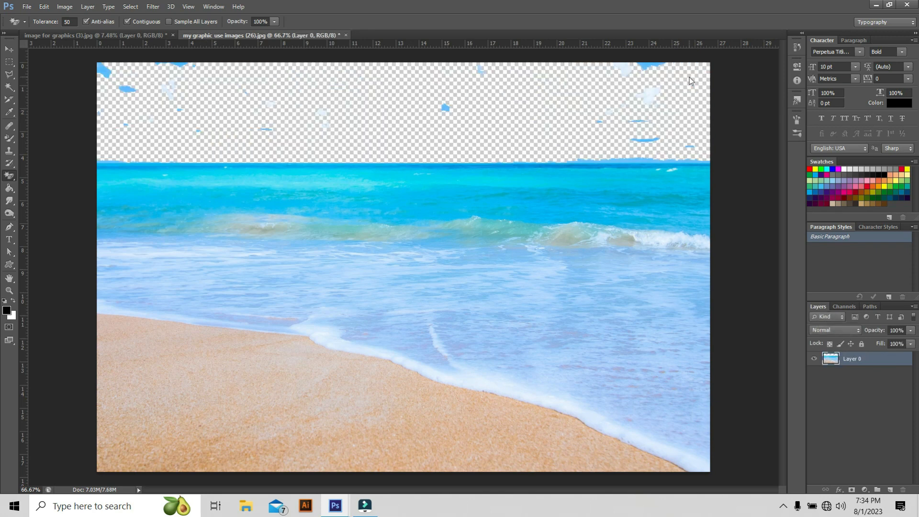
left_click(649, 67)
left_click(644, 139)
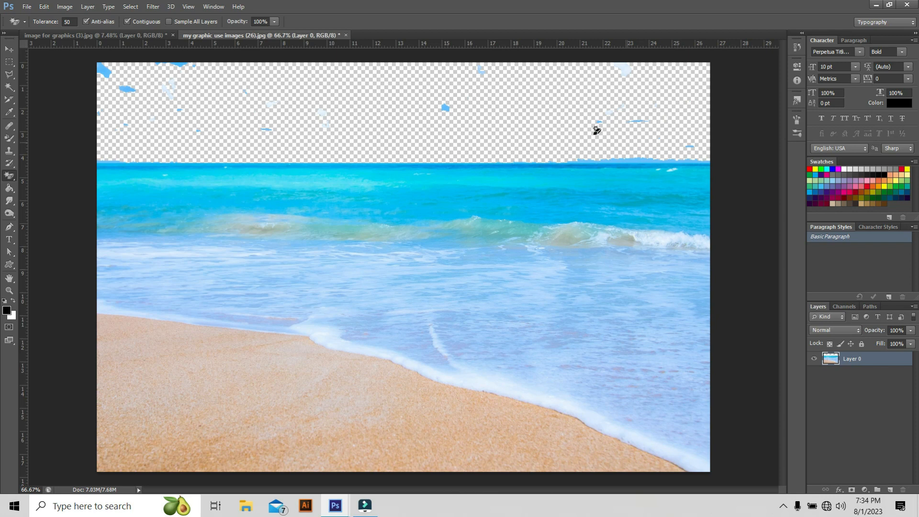
left_click(622, 69)
left_click(481, 68)
left_click(106, 68)
left_click(128, 89)
left_click(181, 63)
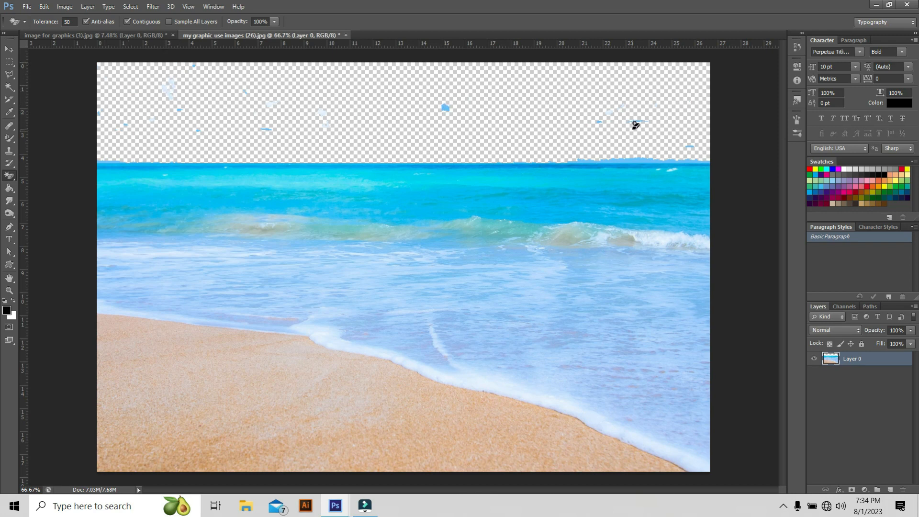
left_click(445, 107)
left_click(10, 180)
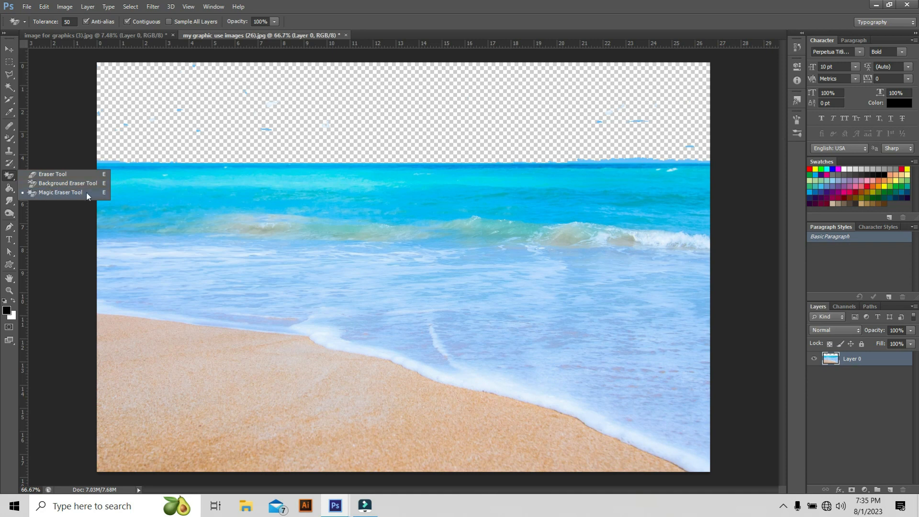
left_click(139, 99)
left_click(270, 104)
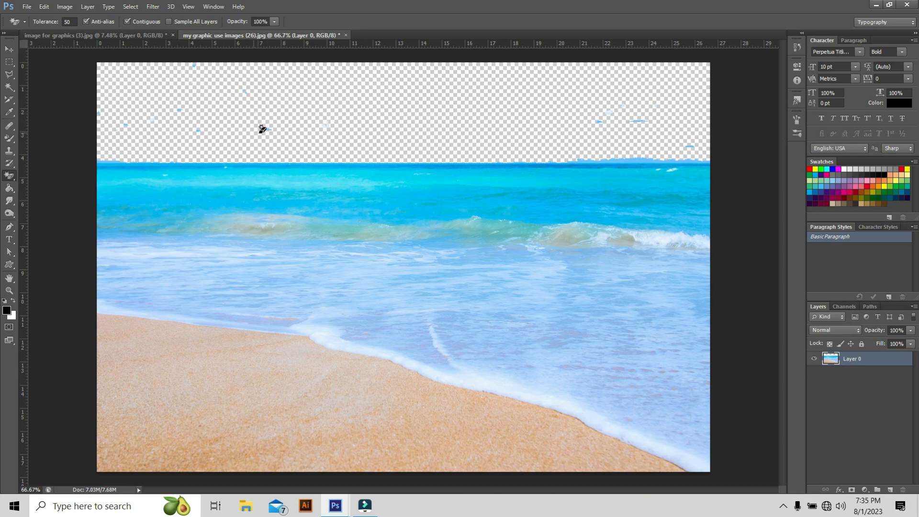